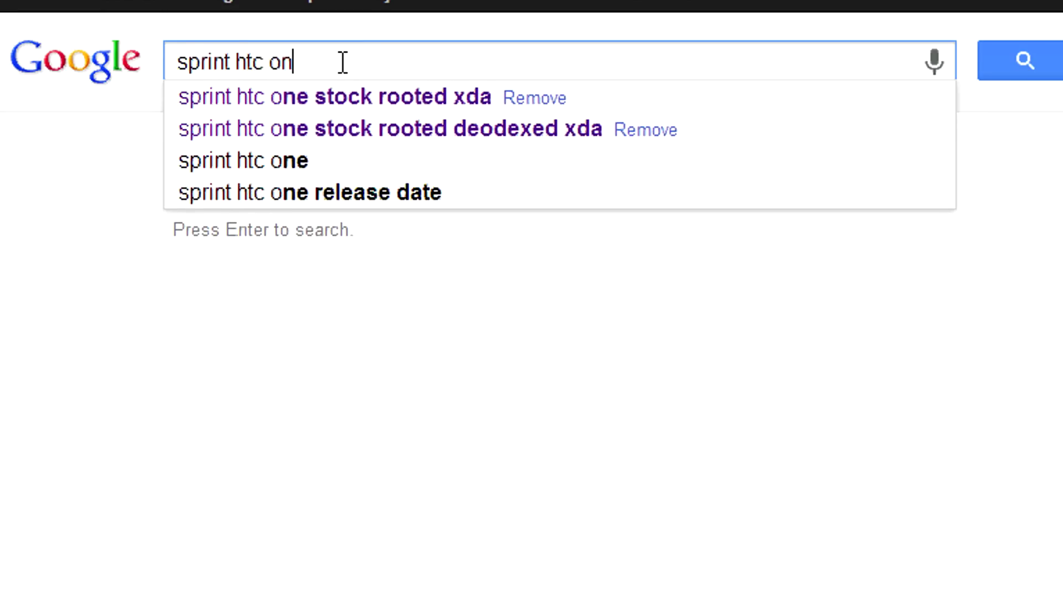
# Search Google for 'sprint htc one stock rooted deodexed xda'.
pyautogui.write('e stock r')
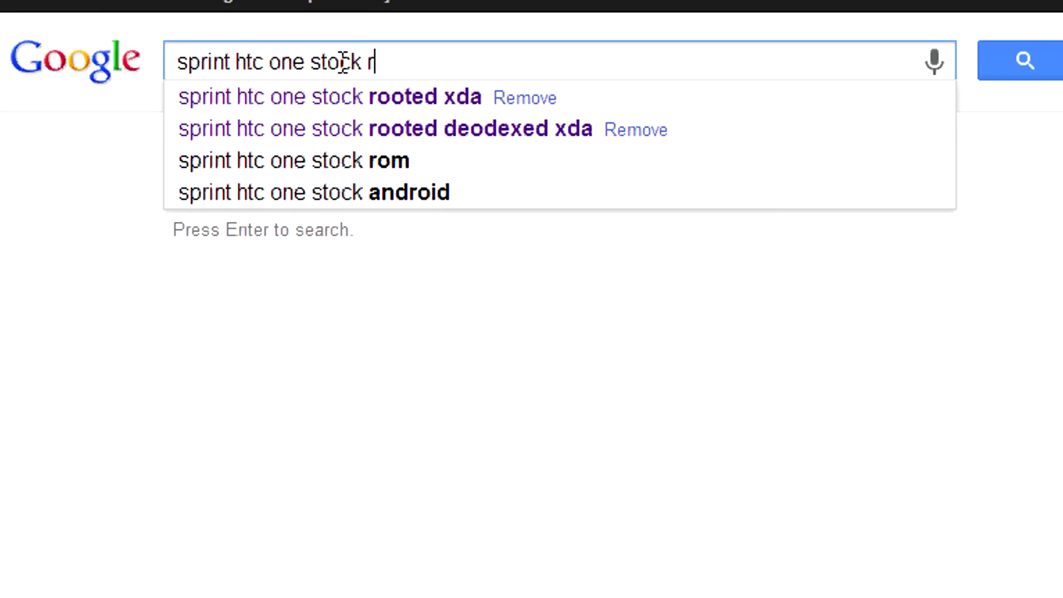
pyautogui.write('ooted de')
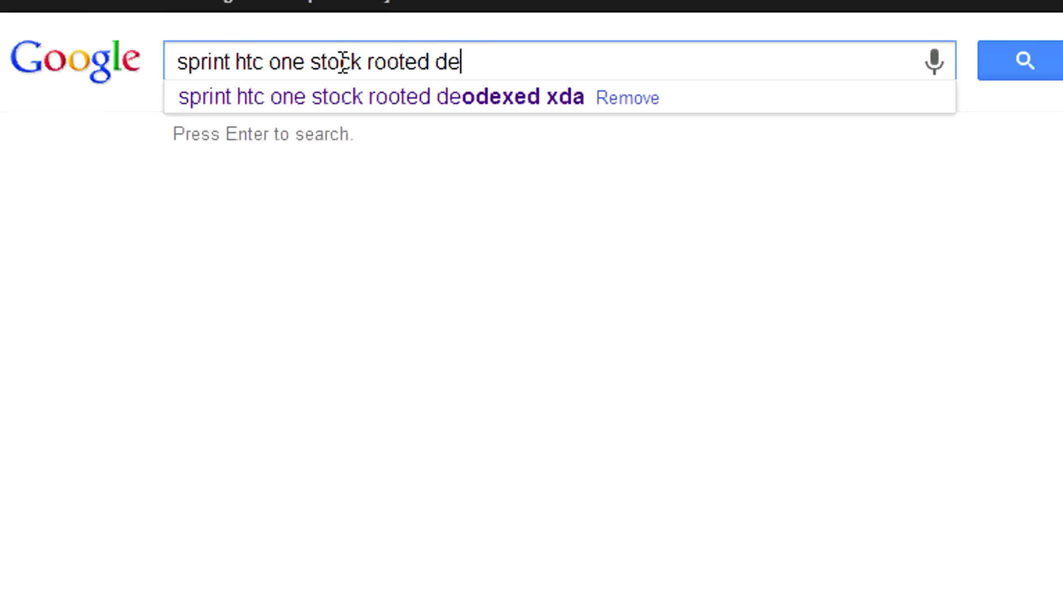
pyautogui.write('odexed xd')
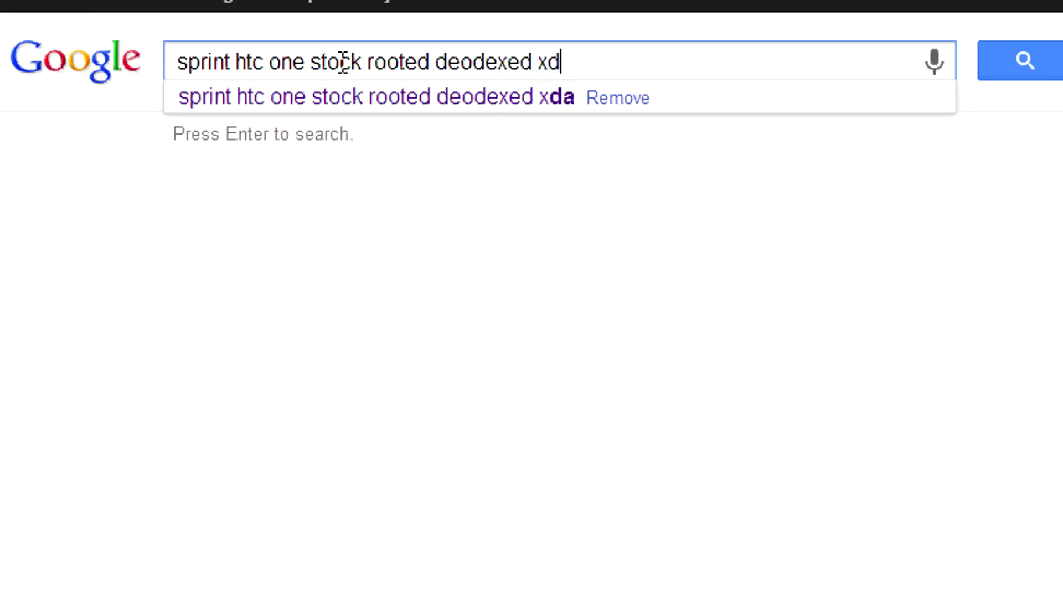
pyautogui.write('a')
pyautogui.press('Return')
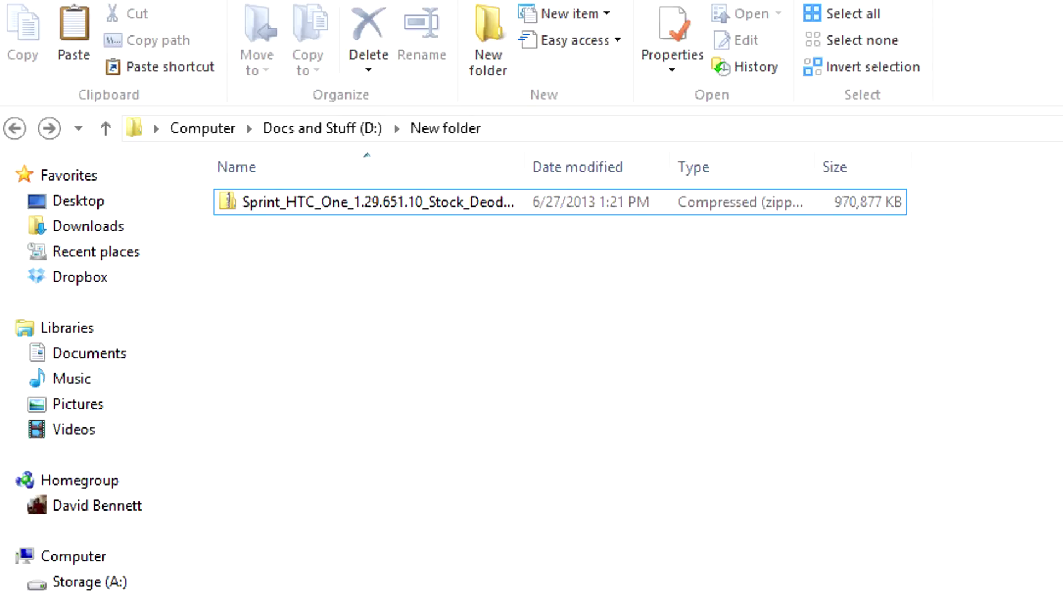
# Extract the downloaded ROM zip with Extract All into its Sprint_HTC_One_1.29.651.10_Stock_Deodexed folder.
pyautogui.click(596, 204)
pyautogui.rightClick(596, 204)
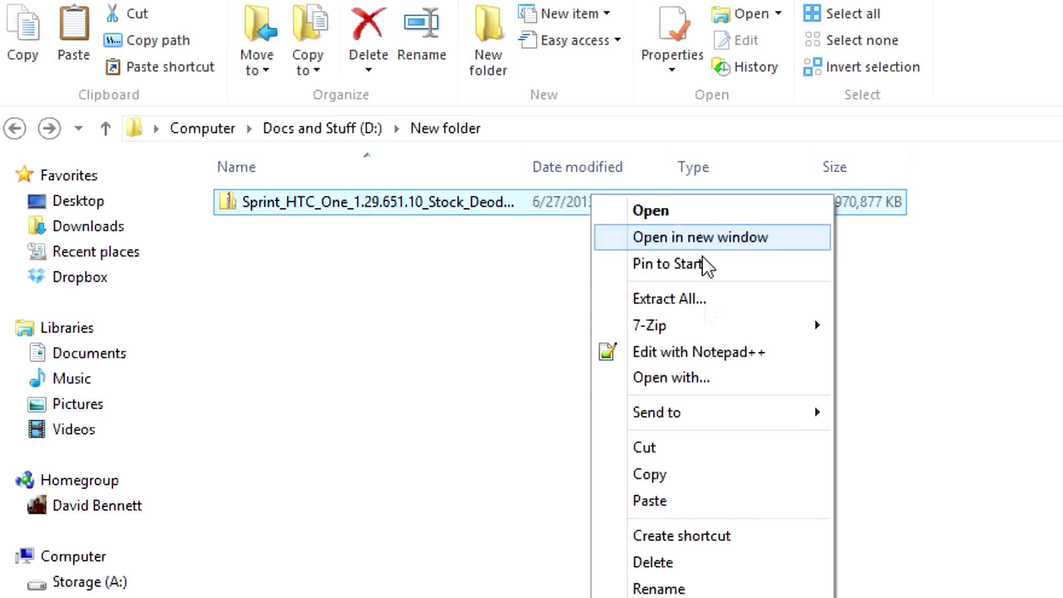
pyautogui.click(703, 303)
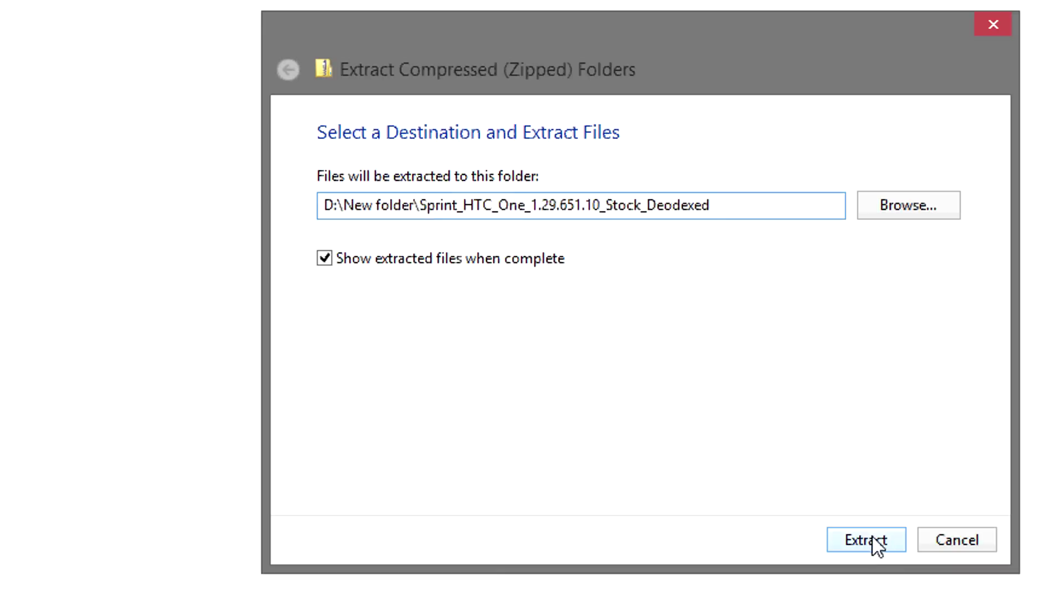
pyautogui.click(875, 544)
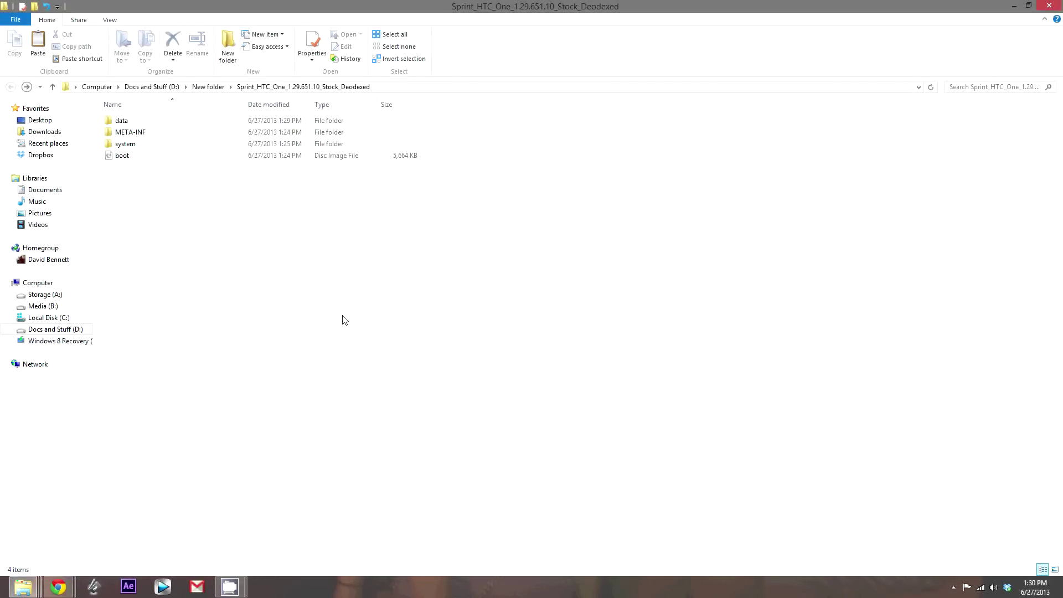
# Open the ROM's system\app folder, browse the APK list, and select Calculator.apk.
pyautogui.doubleClick(261, 144)
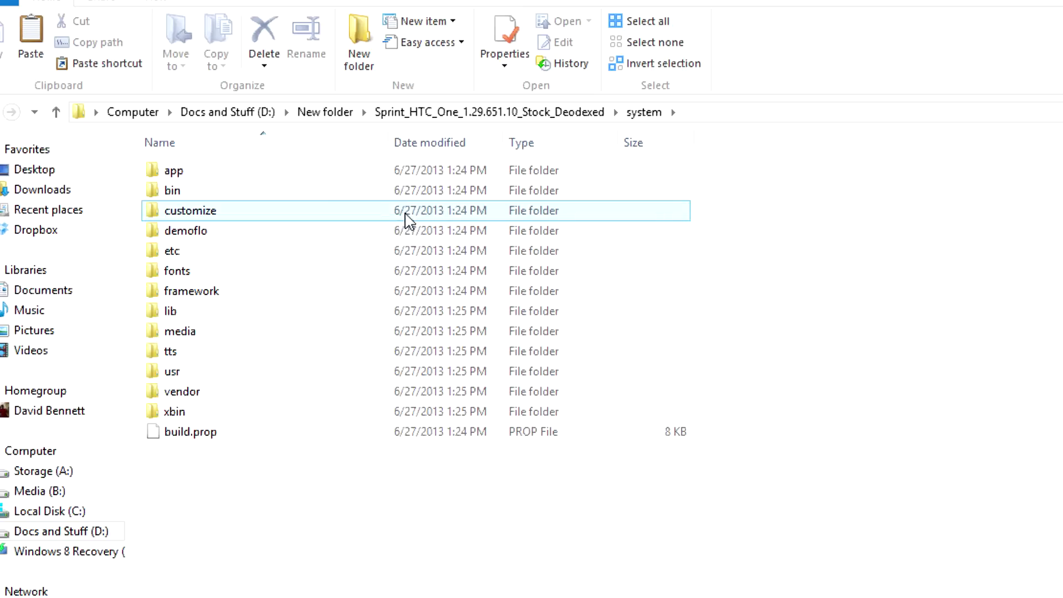
pyautogui.doubleClick(203, 173)
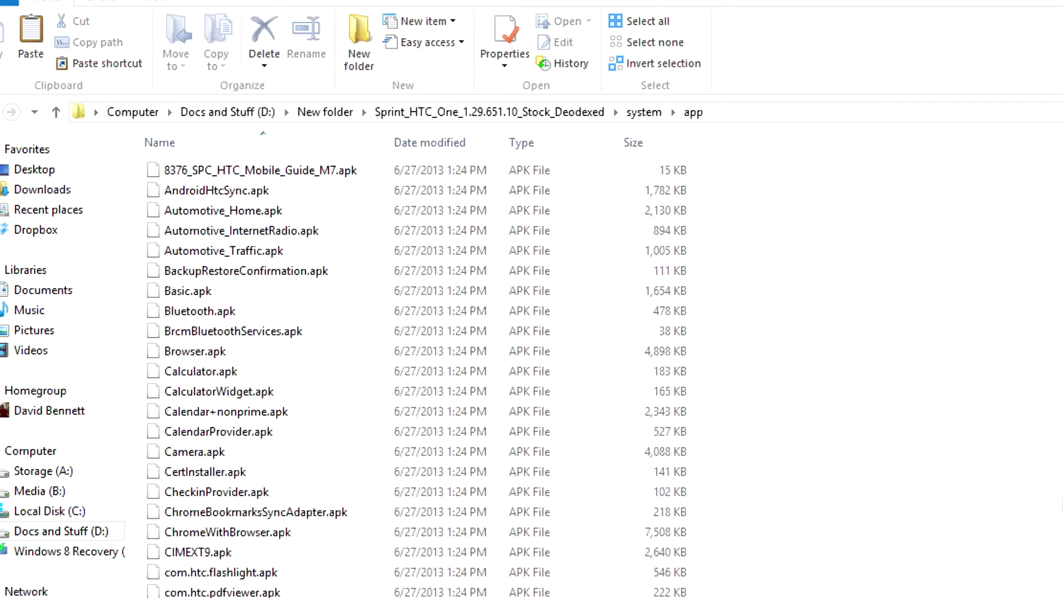
pyautogui.scroll(-15, 421, 377)
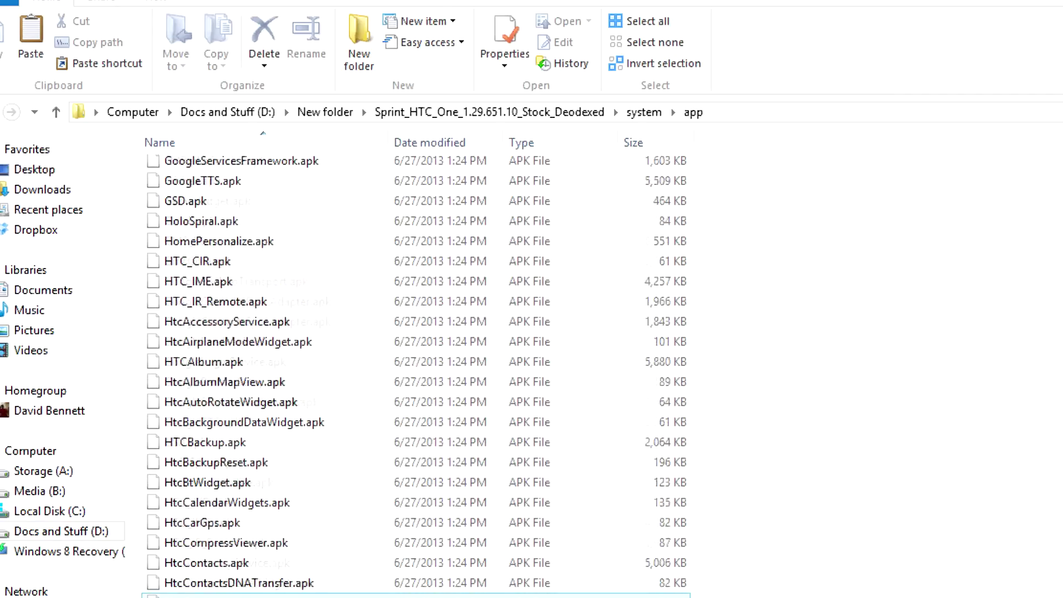
pyautogui.scroll(-20, 415, 371)
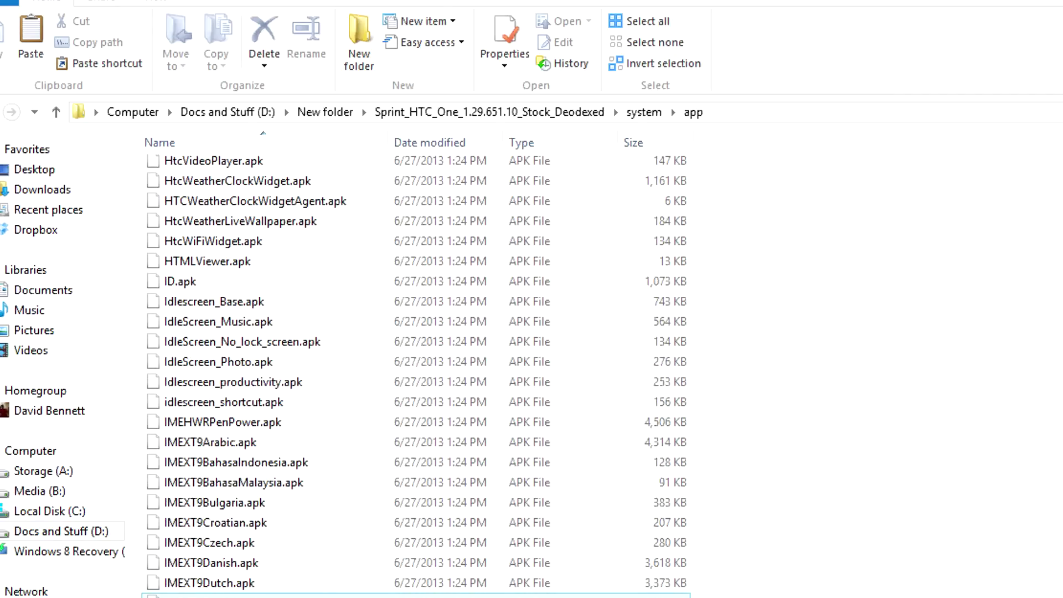
pyautogui.scroll(-20, 415, 371)
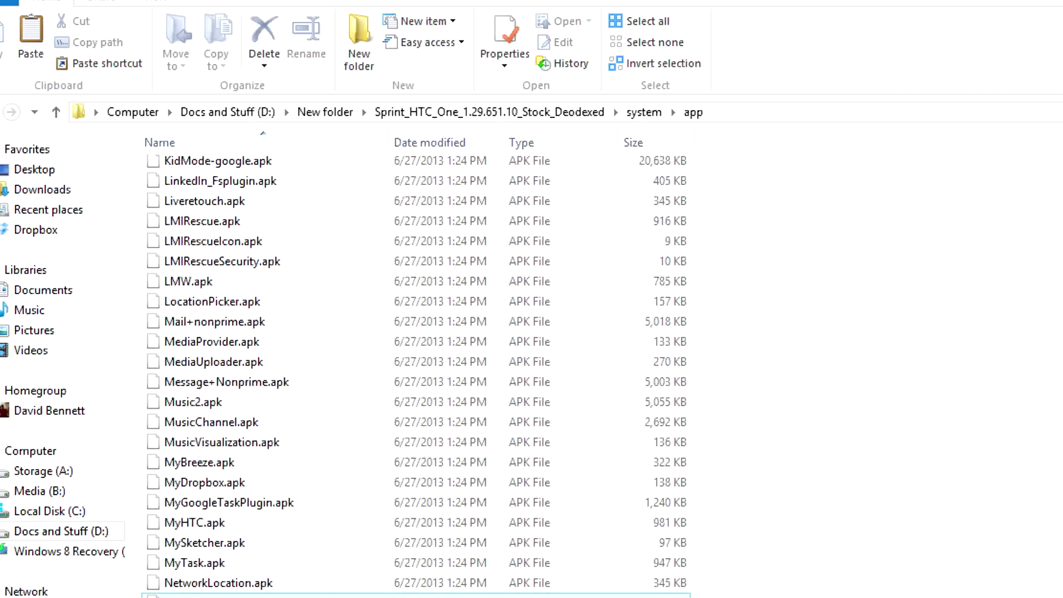
pyautogui.scroll(-15, 416, 371)
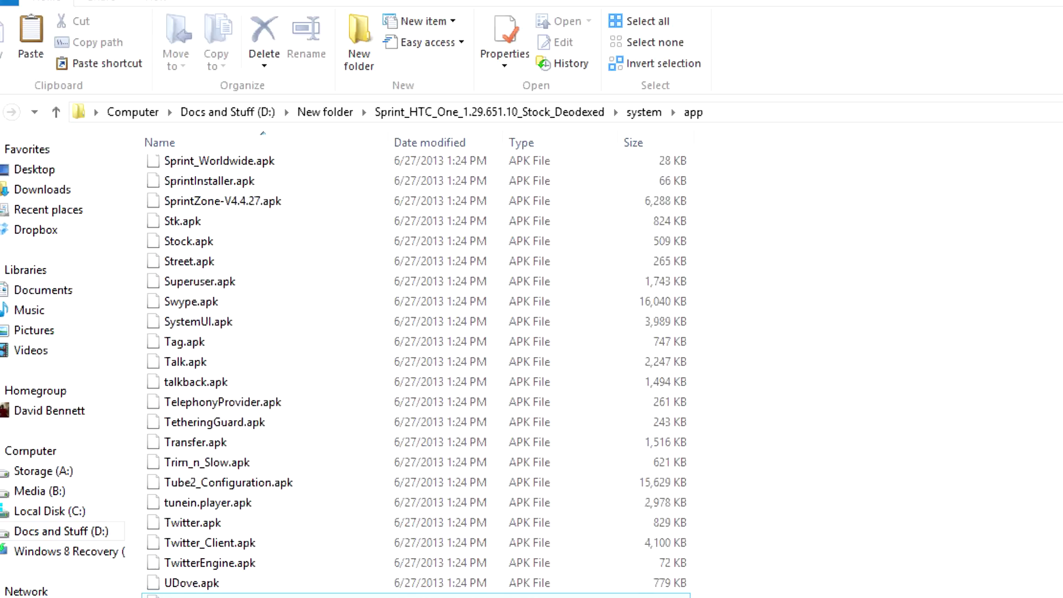
pyautogui.scroll(20, 512, 590)
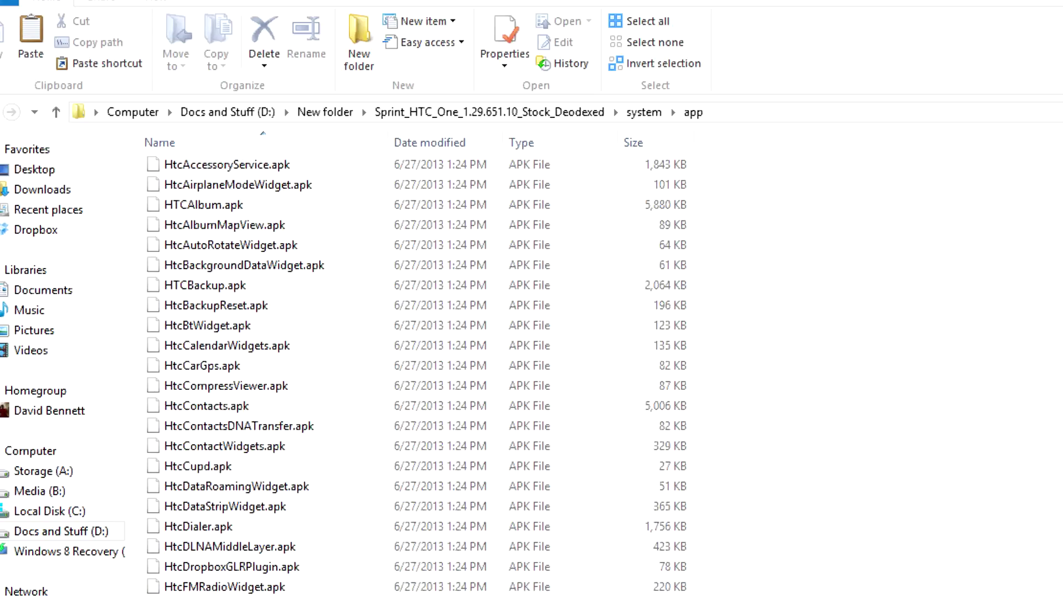
pyautogui.scroll(20, 415, 376)
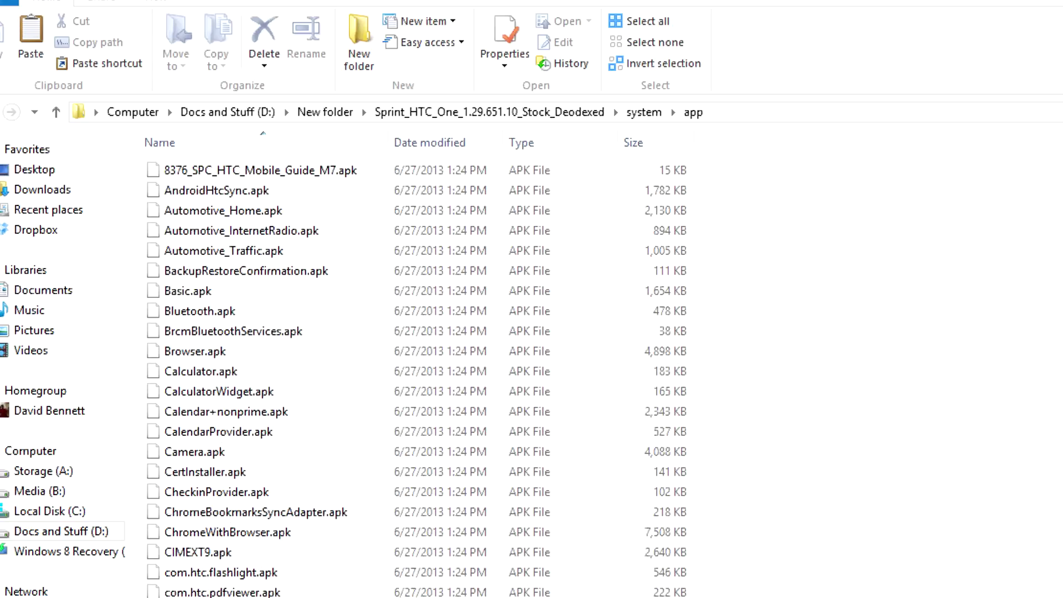
pyautogui.scroll(-8, 416, 376)
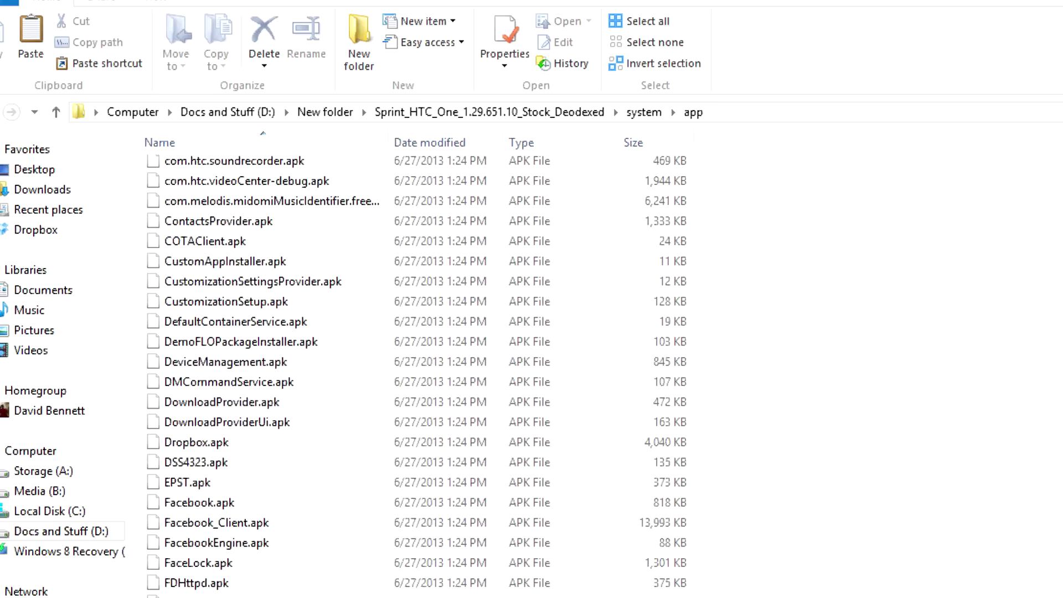
pyautogui.scroll(8, 416, 377)
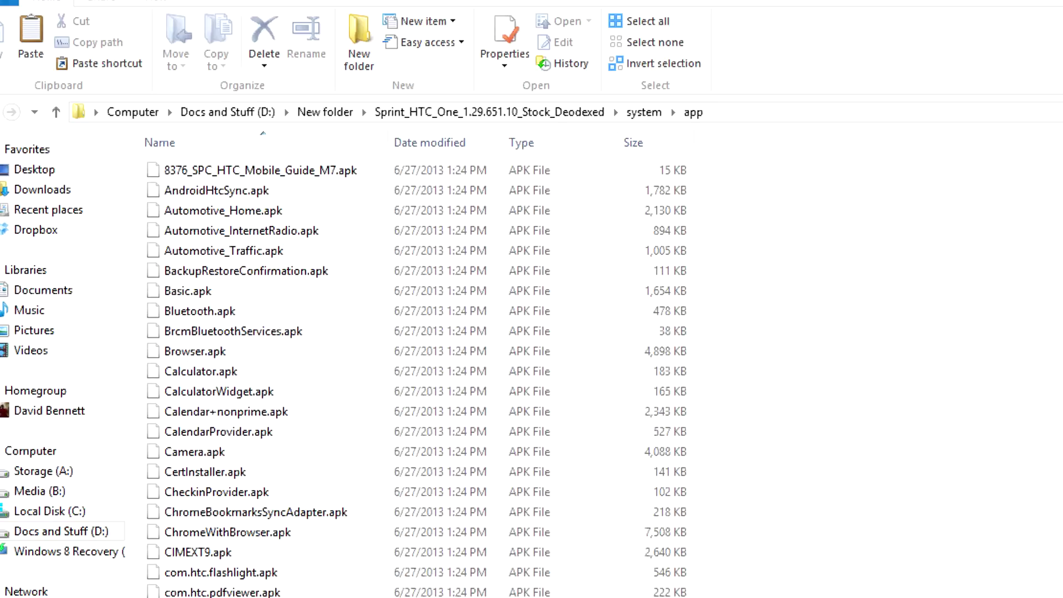
pyautogui.scroll(-20, 416, 377)
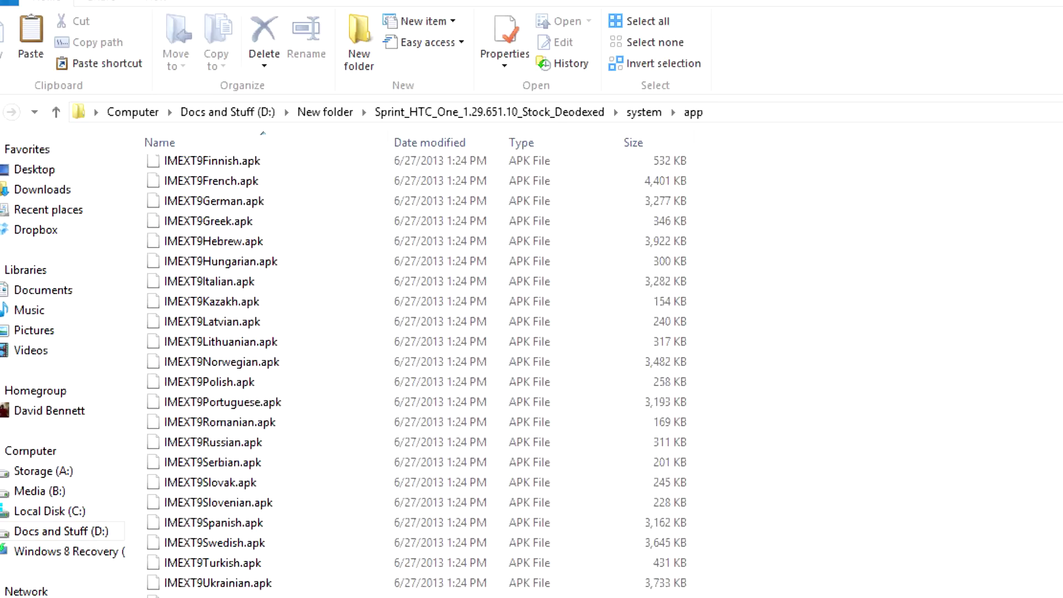
pyautogui.scroll(20, 415, 376)
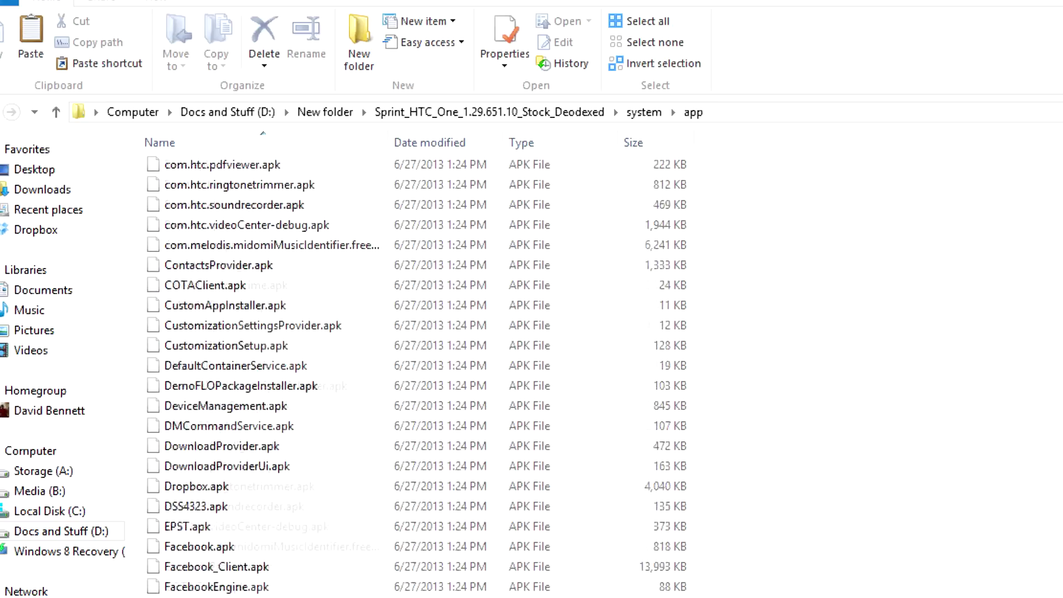
pyautogui.scroll(5, 346, 467)
pyautogui.scroll(2, 334, 525)
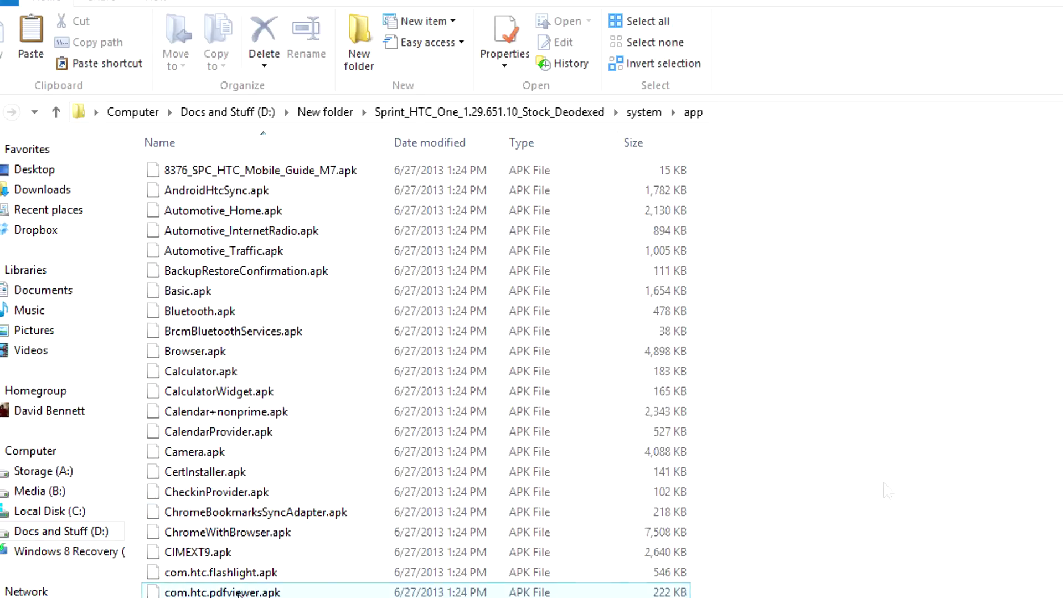
pyautogui.click(230, 371)
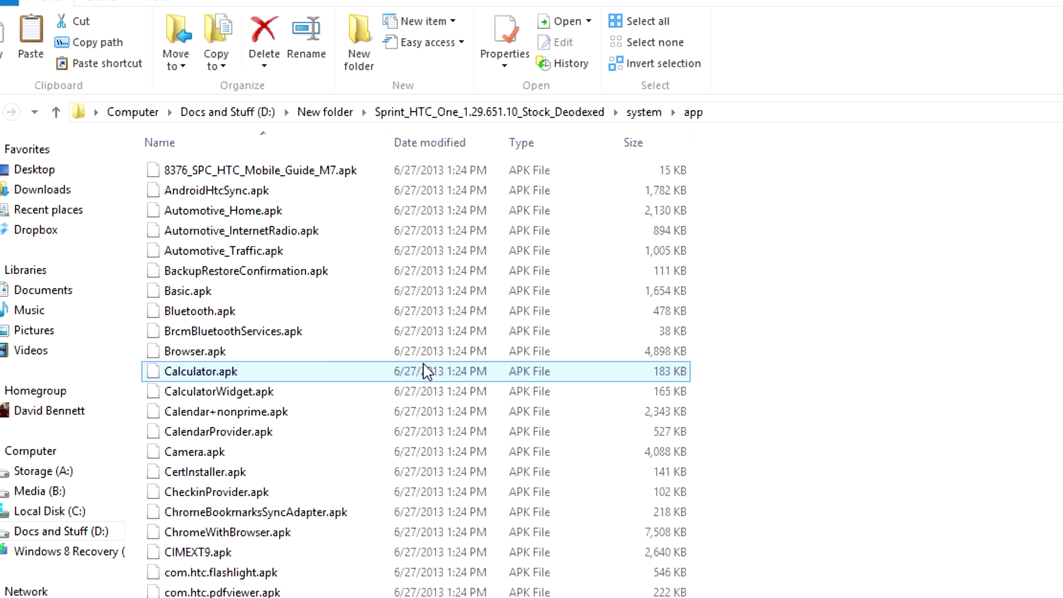
# Delete Calculator.apk and the APK listed after PlusOne.apk, then go back to the system folder.
pyautogui.rightClick(424, 372)
pyautogui.click(485, 544)
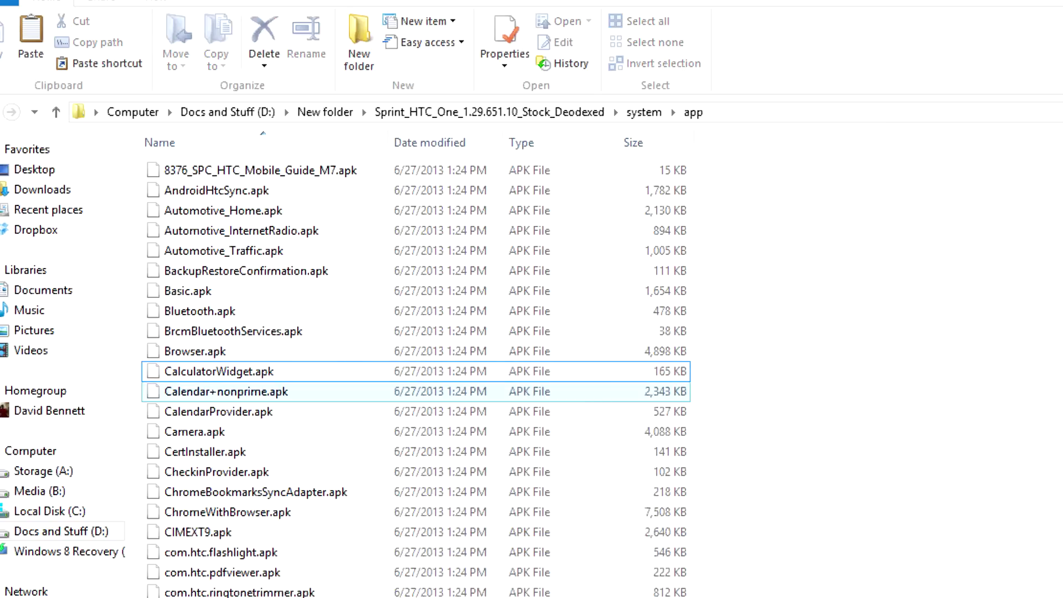
pyautogui.press('pagedown')
pyautogui.press('pagedown')
pyautogui.press('pagedown')
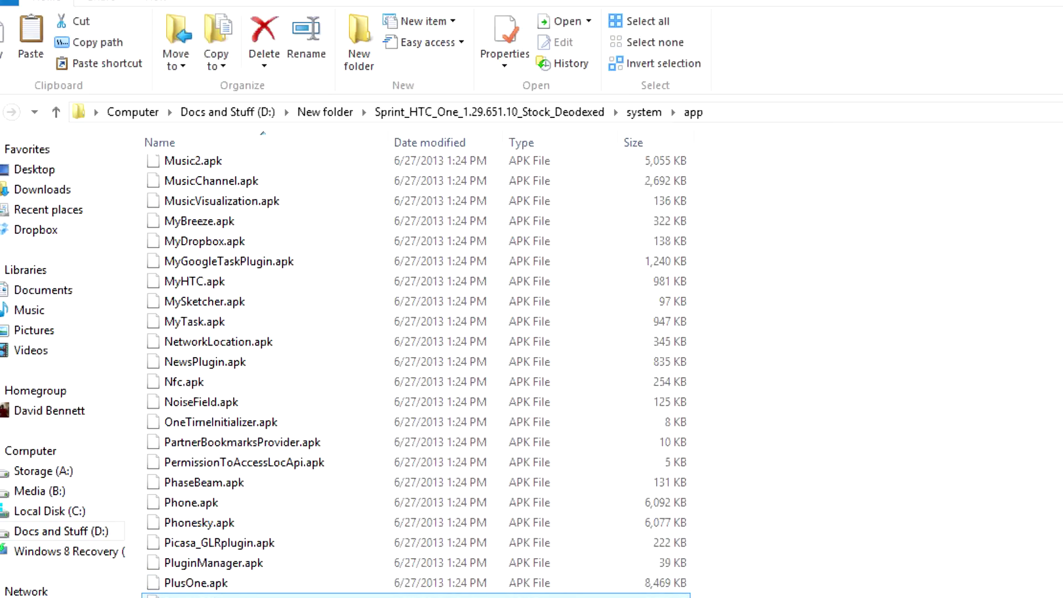
pyautogui.rightClick(221, 310)
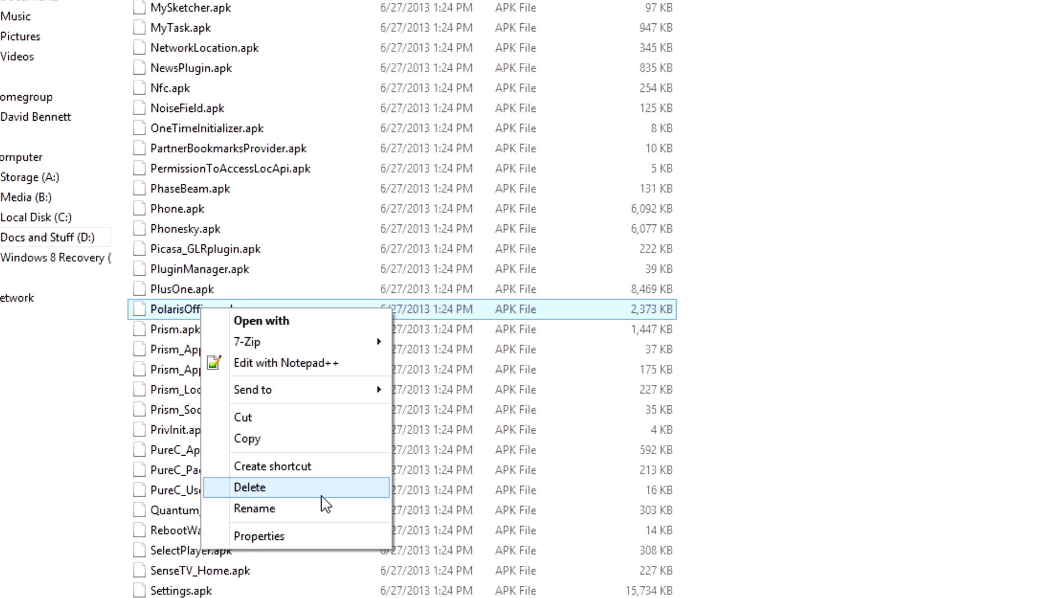
pyautogui.click(333, 485)
pyautogui.scroll(-8, 325, 488)
pyautogui.scroll(8, 327, 488)
pyautogui.scroll(20, 331, 488)
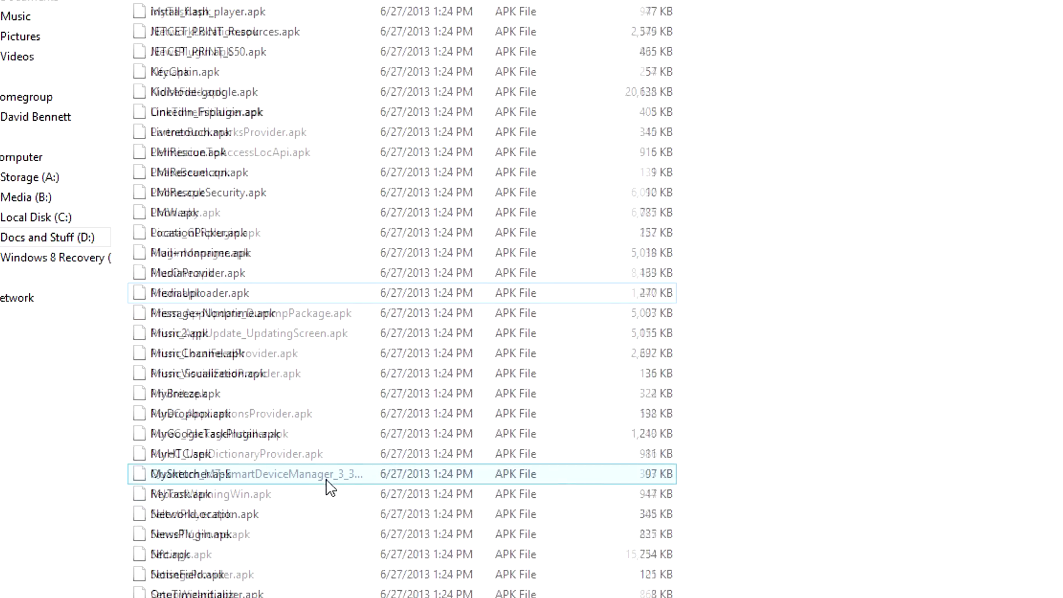
pyautogui.scroll(20, 332, 483)
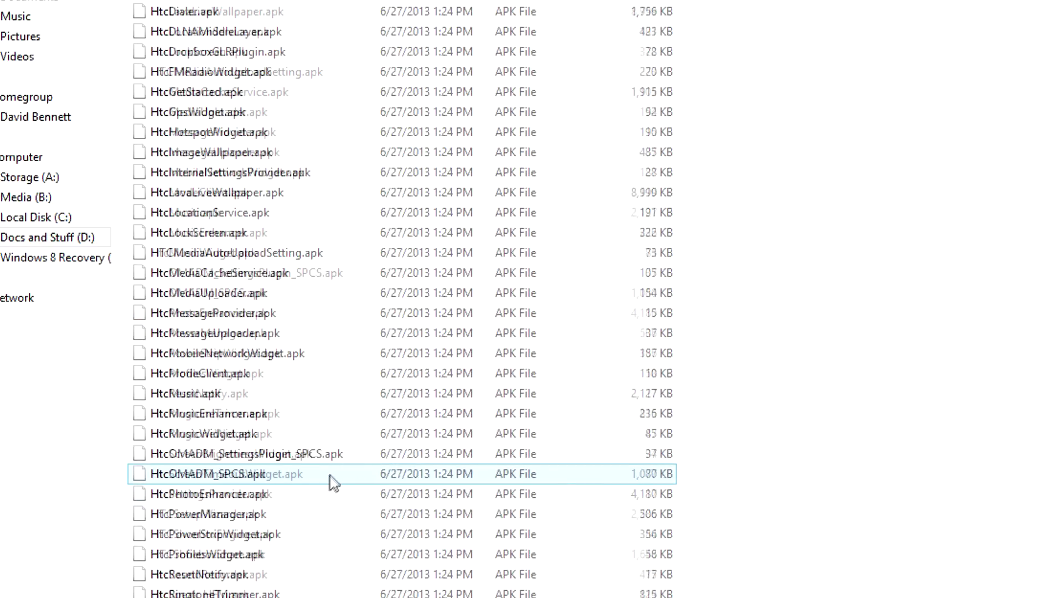
pyautogui.press('BackSpace')
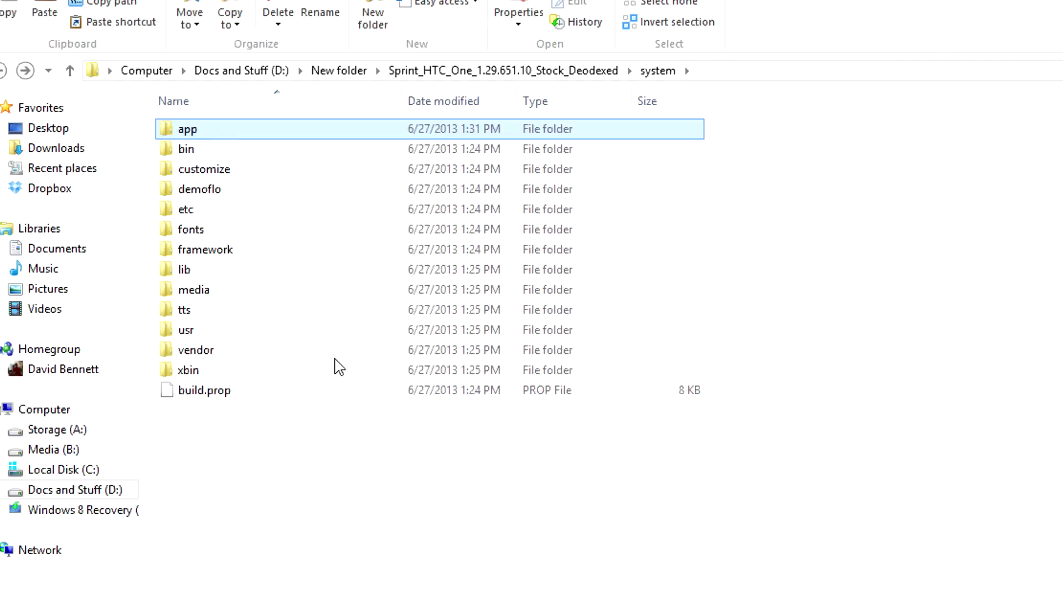
# Open customize\resource and inspect the hTC_bootup_one and hTC_downanimation archives.
pyautogui.doubleClick(233, 170)
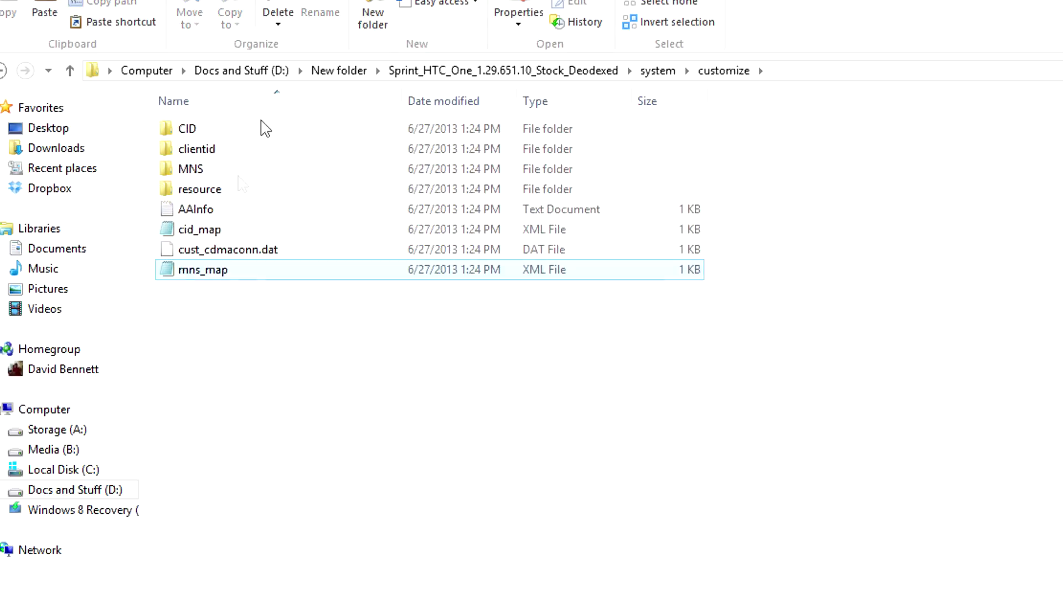
pyautogui.doubleClick(238, 190)
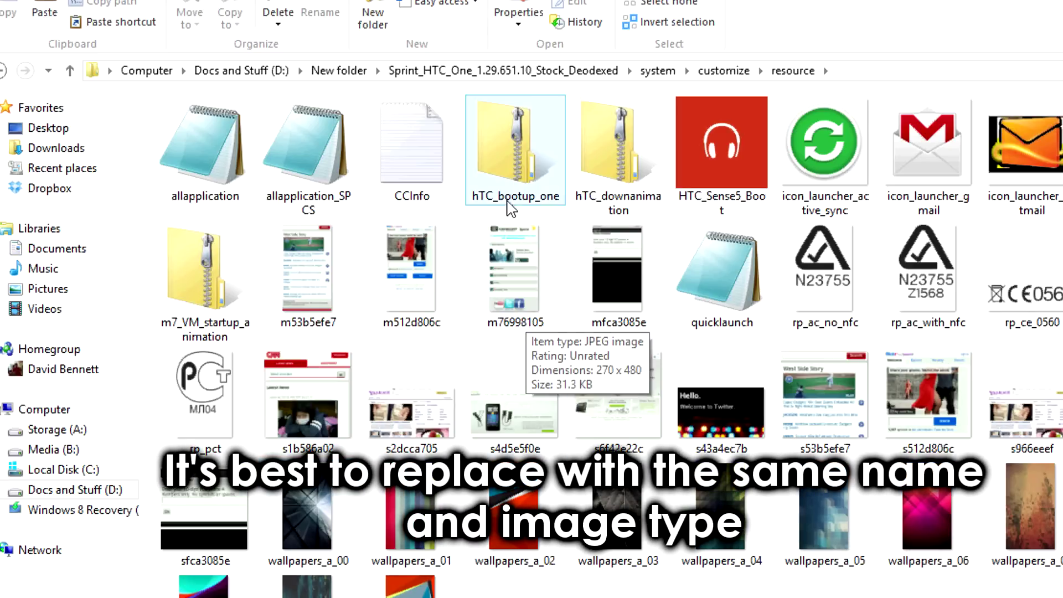
pyautogui.click(521, 156)
pyautogui.click(645, 153)
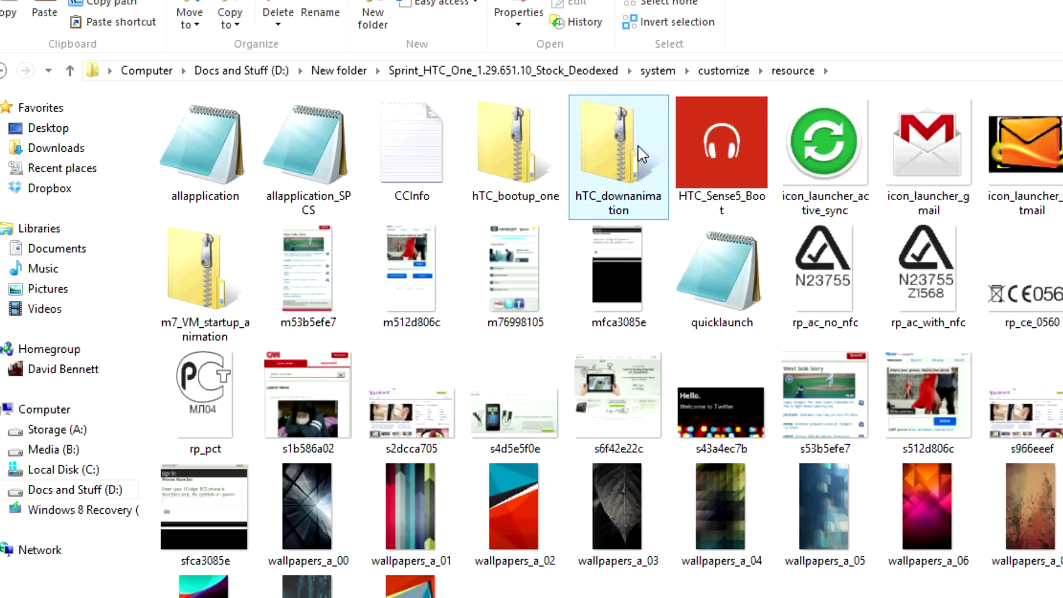
pyautogui.moveTo(641, 154)
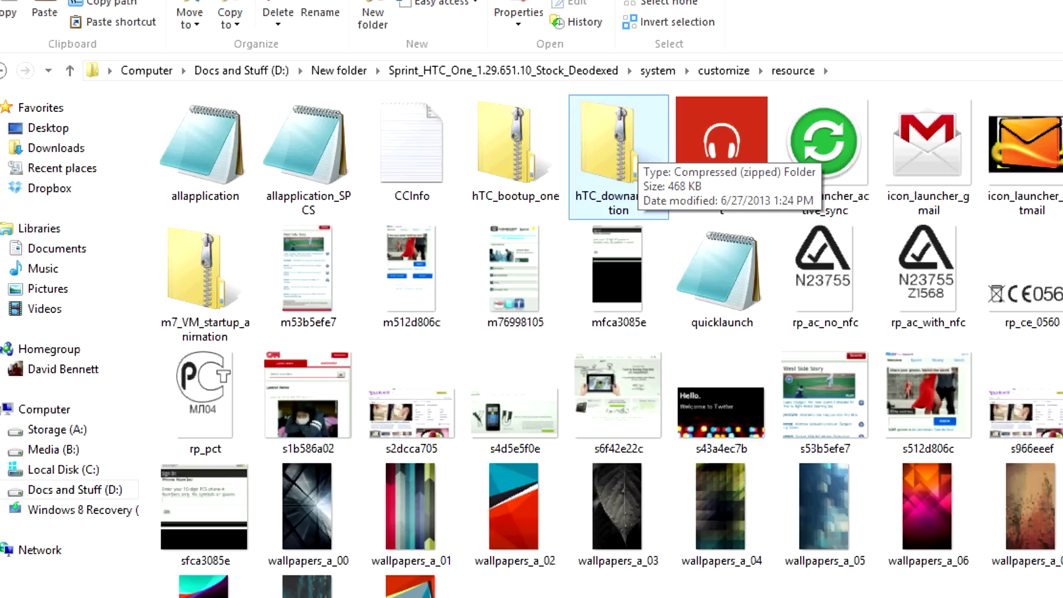
pyautogui.moveTo(597, 564)
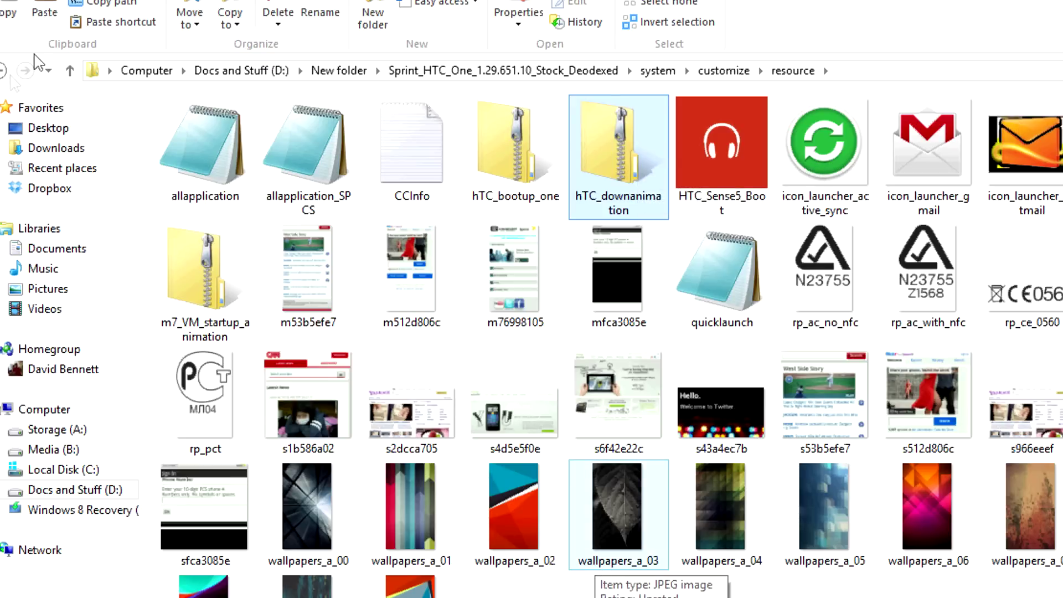
# Go back three folder levels out of the resource folder.
pyautogui.click(3, 73)
pyautogui.click(3, 73)
pyautogui.click(2, 73)
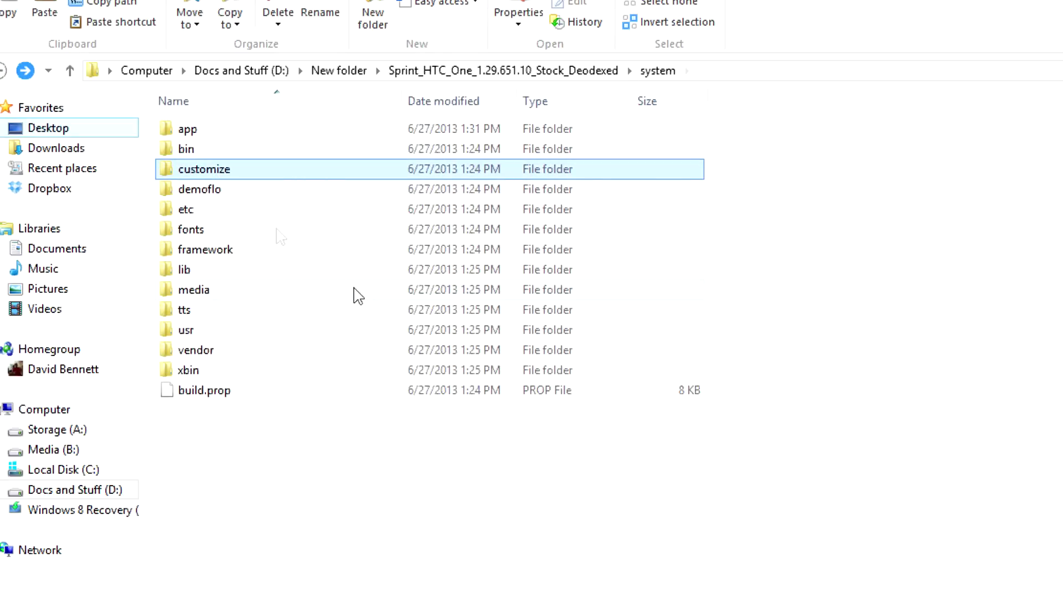
# Open system\media\audio\ringtones and delete all the stock ringtones.
pyautogui.doubleClick(271, 290)
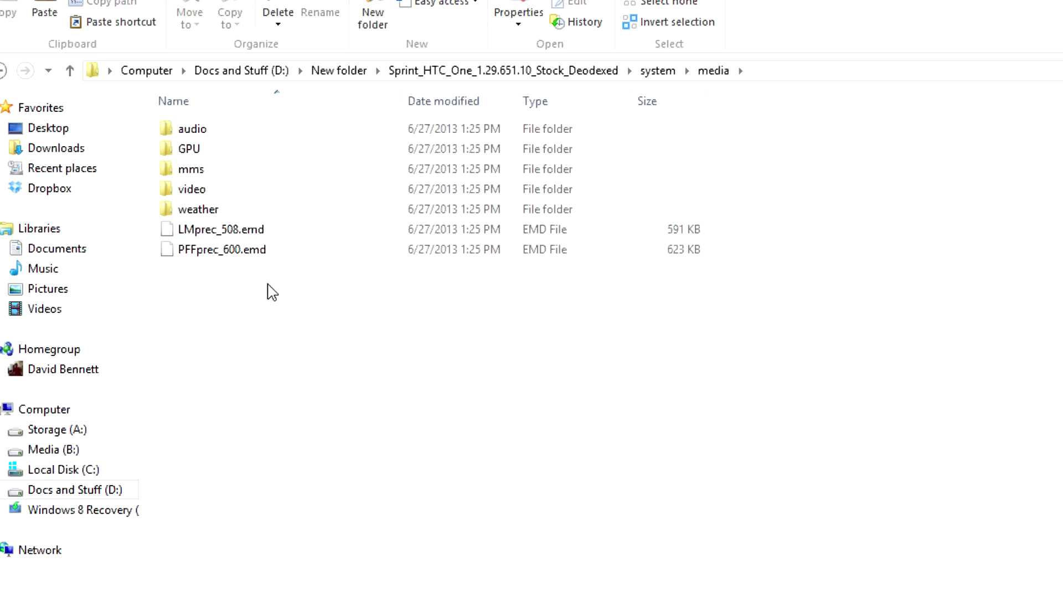
pyautogui.doubleClick(261, 133)
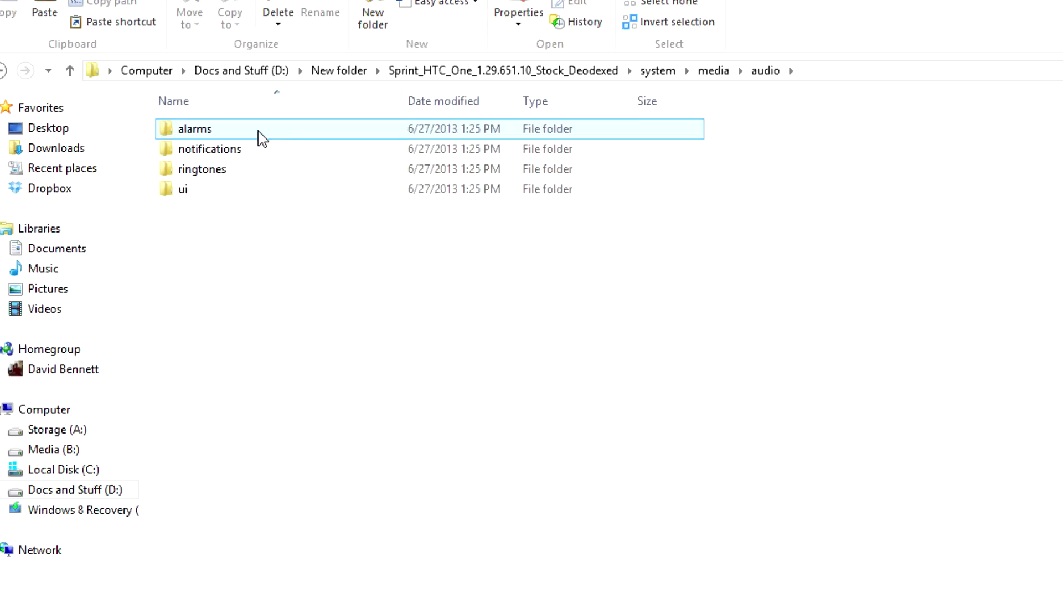
pyautogui.click(12, 73)
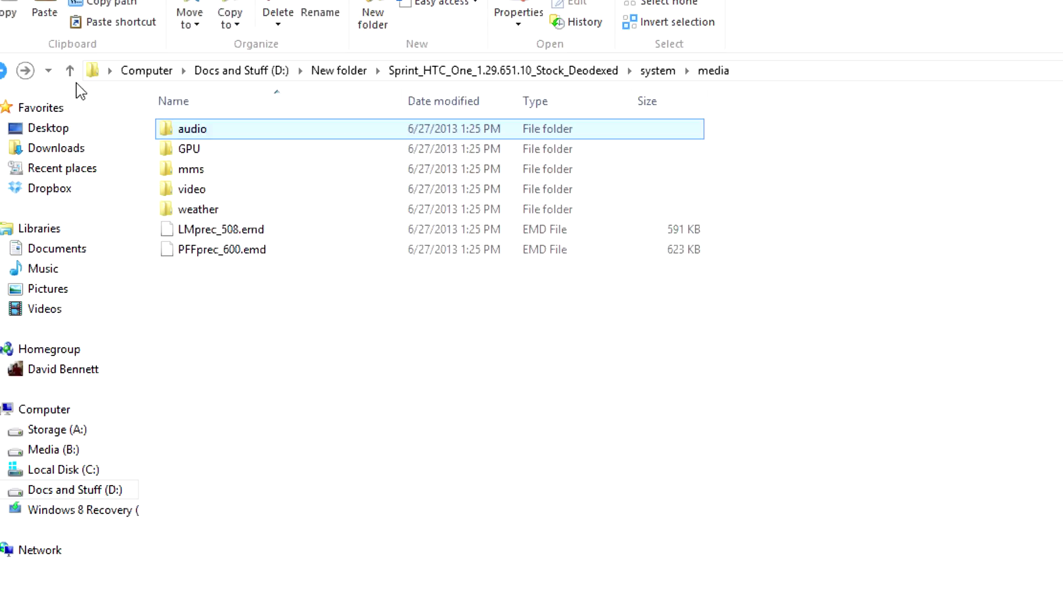
pyautogui.doubleClick(206, 135)
pyautogui.moveTo(297, 181)
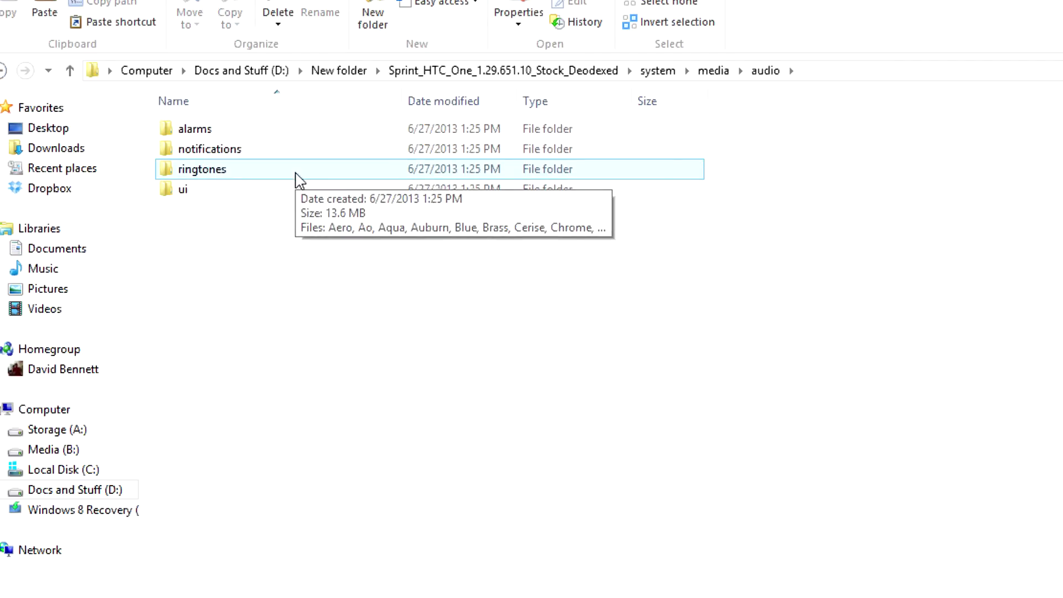
pyautogui.doubleClick(297, 181)
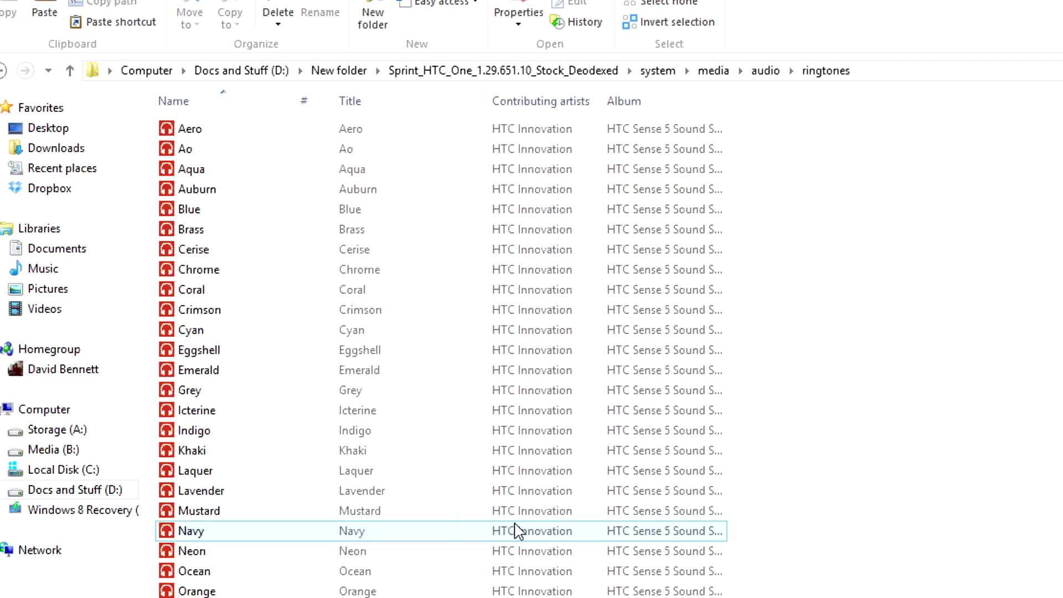
pyautogui.scroll(-1, 488, 529)
pyautogui.scroll(1, 460, 526)
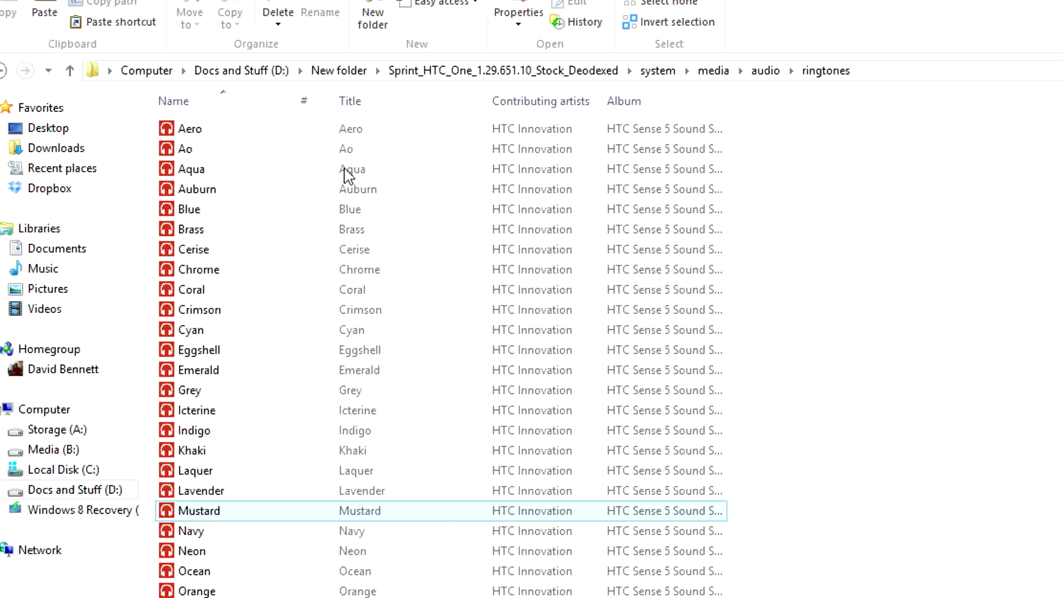
pyautogui.click(320, 133)
pyautogui.click(899, 305)
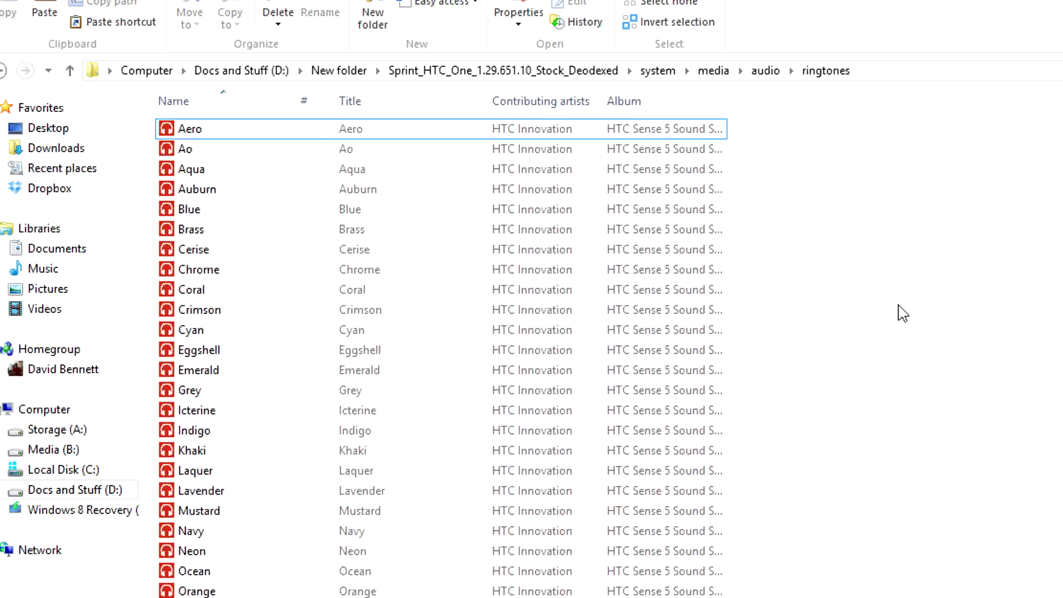
pyautogui.hotkey('ctrl', 'a')
pyautogui.press('Delete')
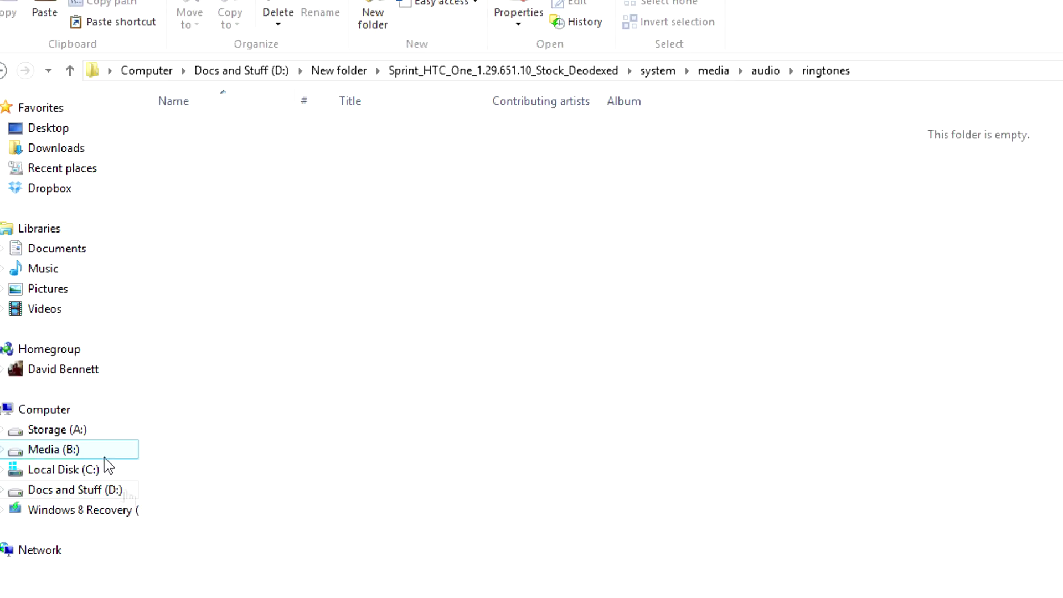
# Drag all ringtones from D:\Ringtones, opened in a new window, into the ROM's ringtones folder.
pyautogui.rightClick(104, 489)
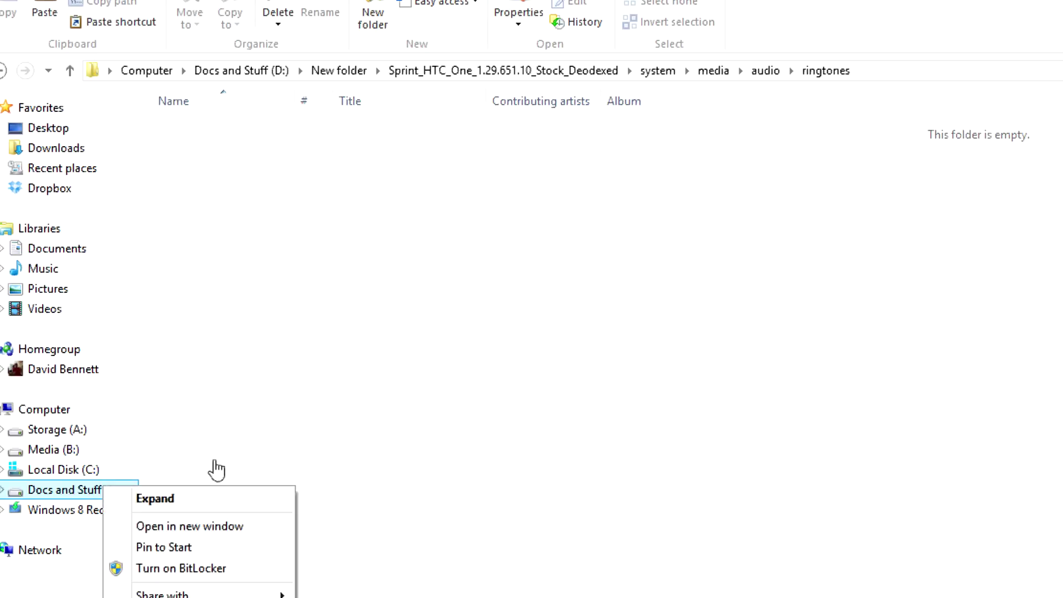
pyautogui.click(227, 526)
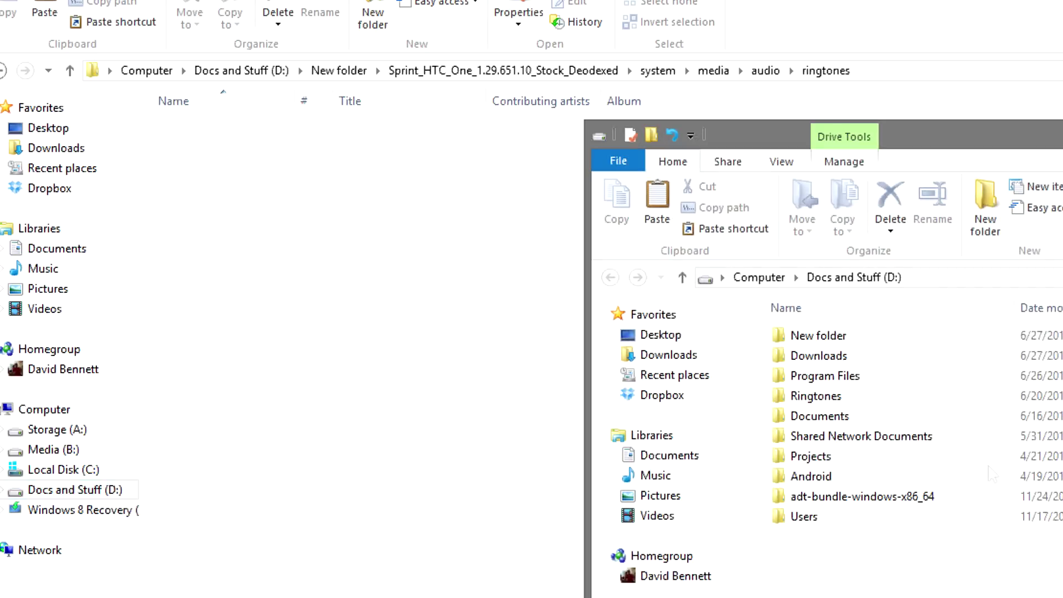
pyautogui.doubleClick(847, 397)
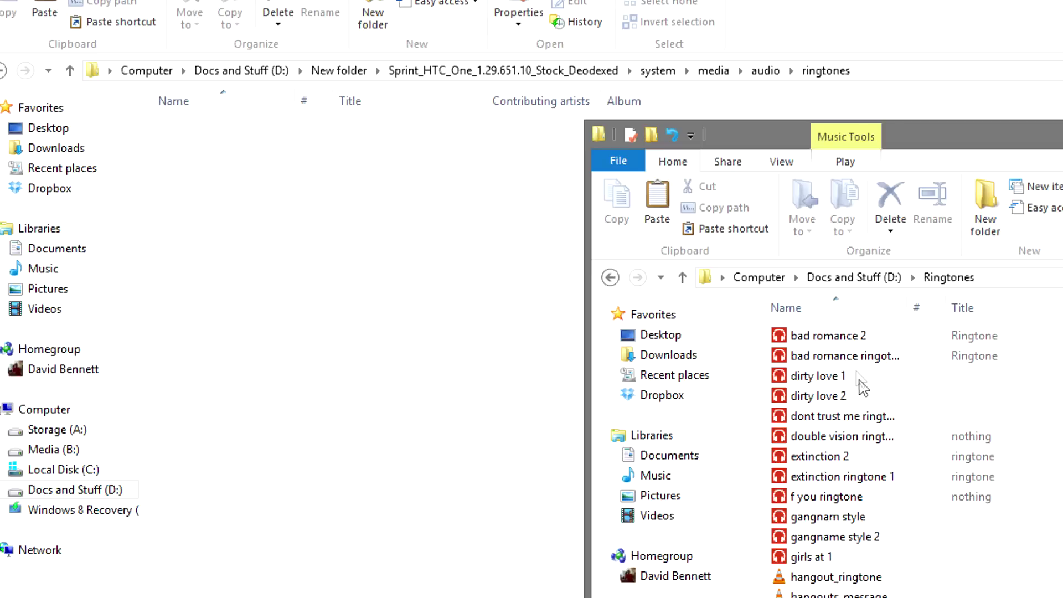
pyautogui.click(894, 361)
pyautogui.hotkey('ctrl', 'a')
pyautogui.moveTo(894, 362); pyautogui.dragTo(288, 292)
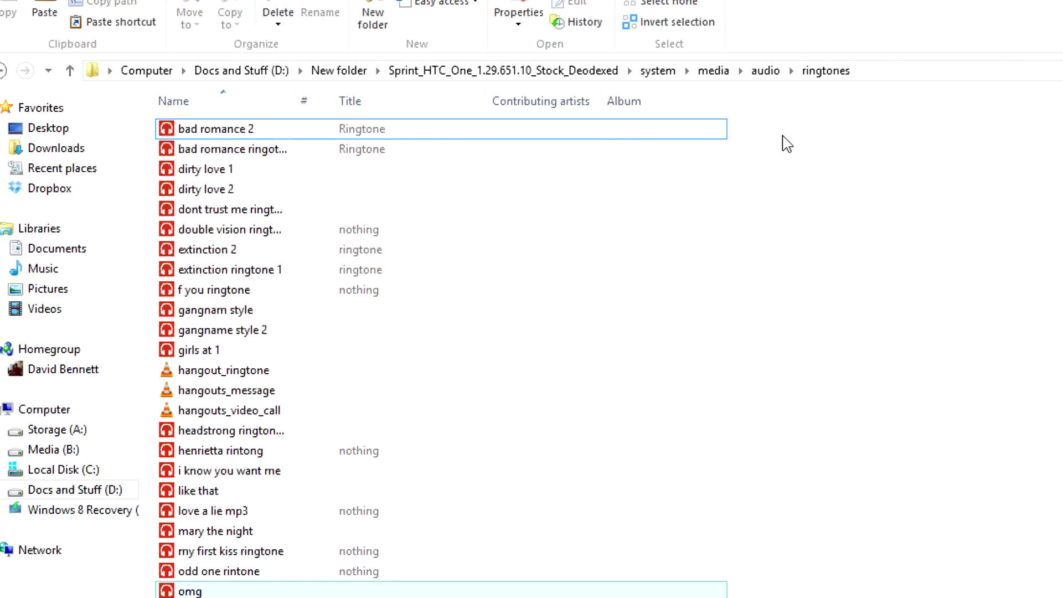
pyautogui.click(766, 70)
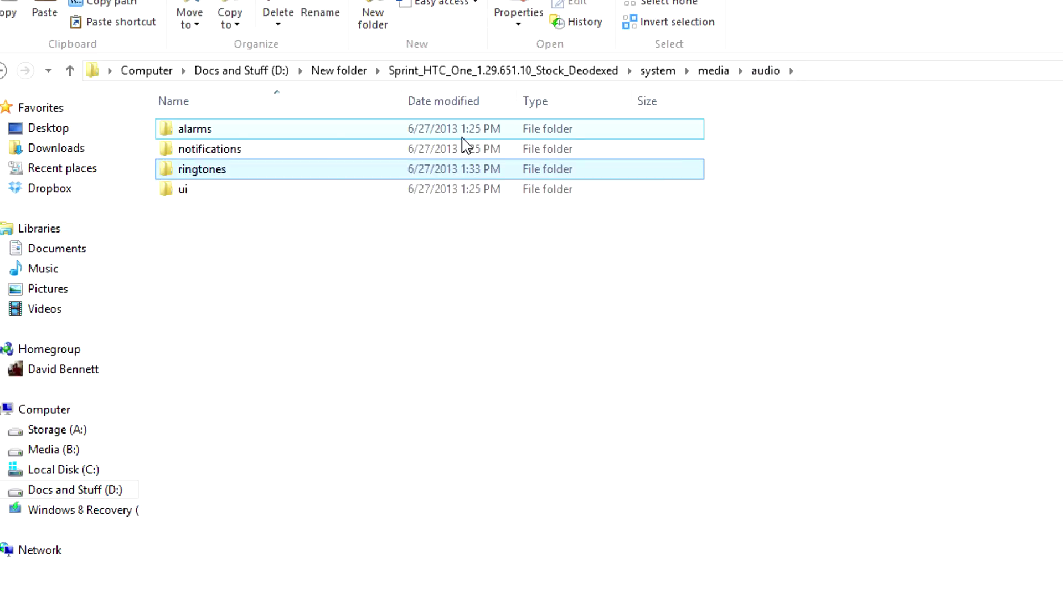
# Delete notification sounds Claret through Pistachio, keeping Almond, Azure and Capri.
pyautogui.doubleClick(459, 155)
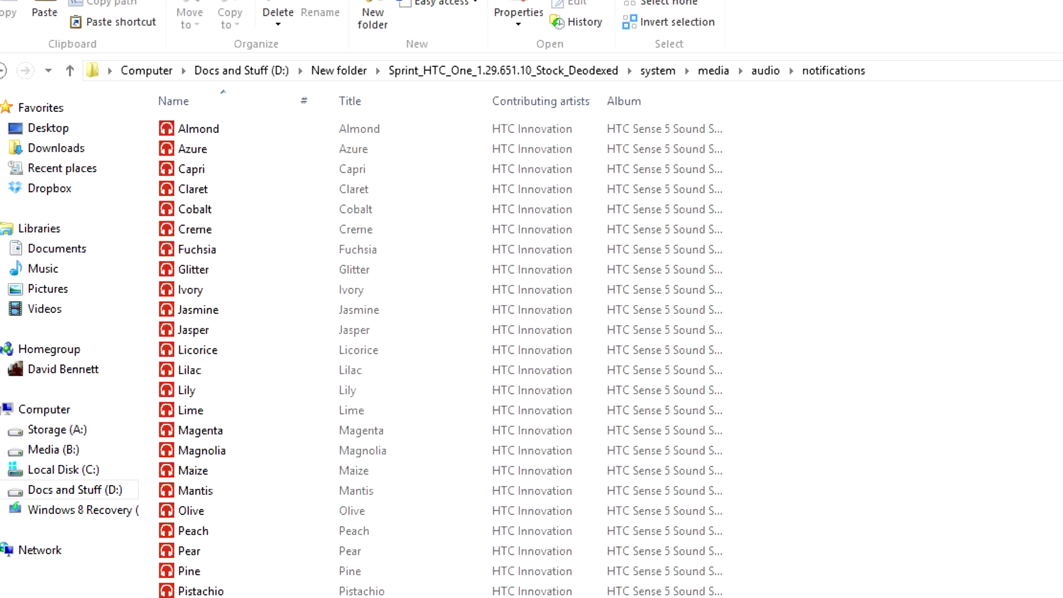
pyautogui.moveTo(236, 595); pyautogui.dragTo(332, 192)
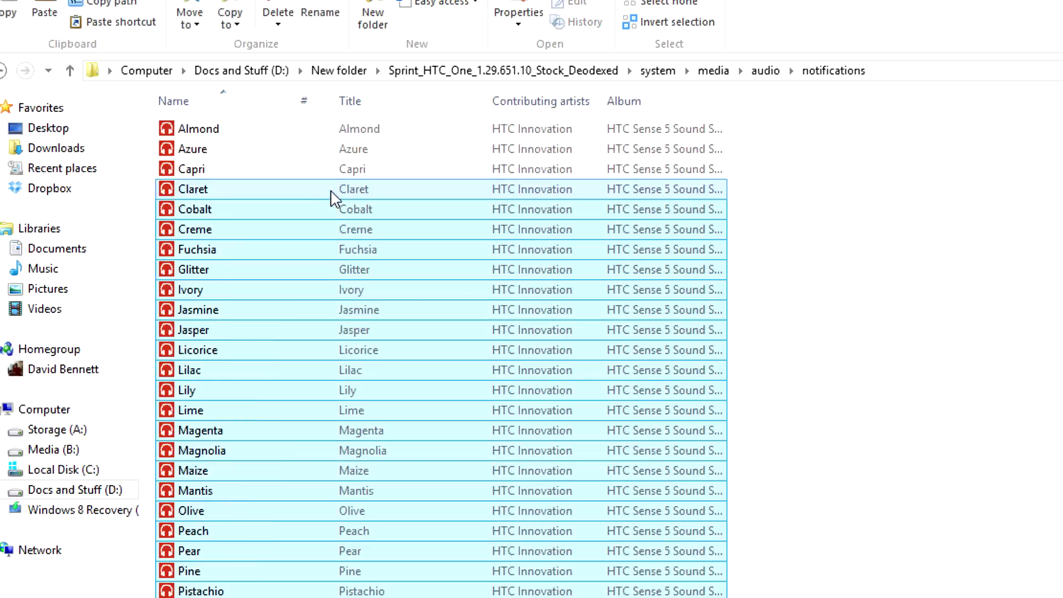
pyautogui.press('Delete')
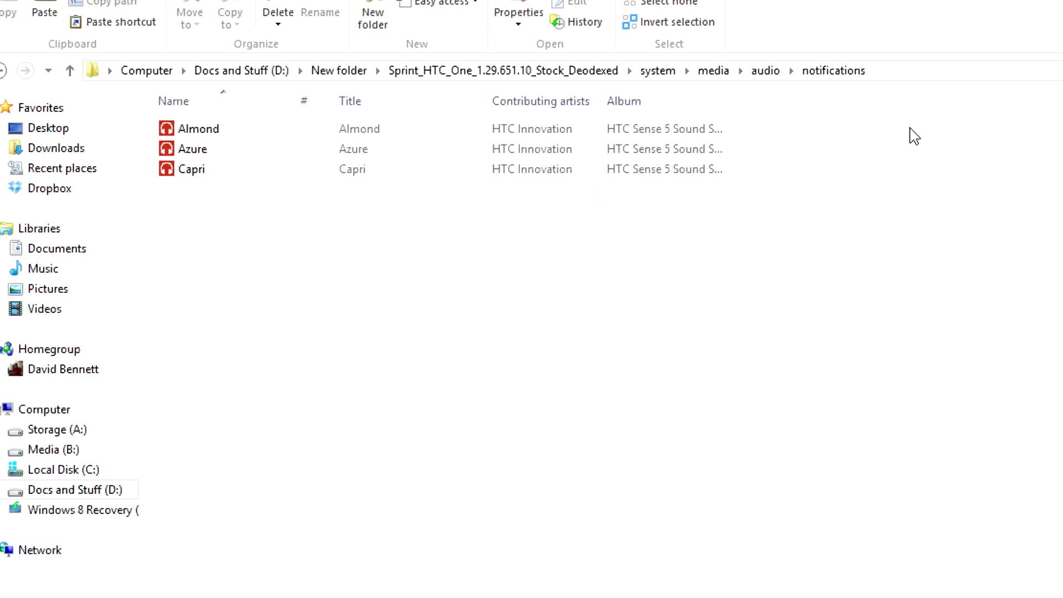
# Open the audio\ui folder and look over sounds like camera_click and LowBattery.
pyautogui.click(8, 72)
pyautogui.keyDown('ctrl'); pyautogui.click(319, 133); pyautogui.keyUp('ctrl')
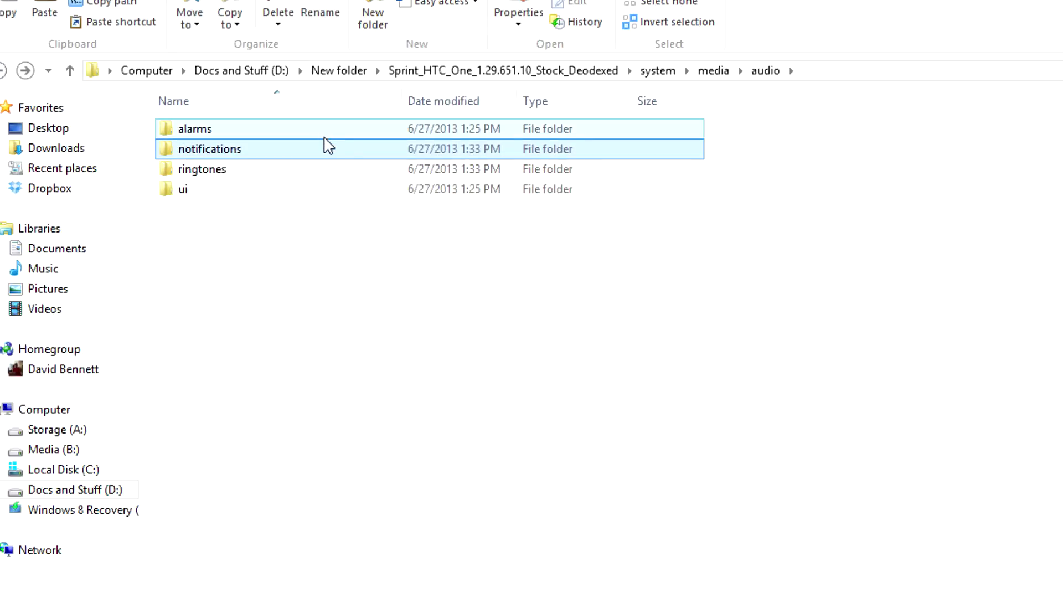
pyautogui.doubleClick(297, 190)
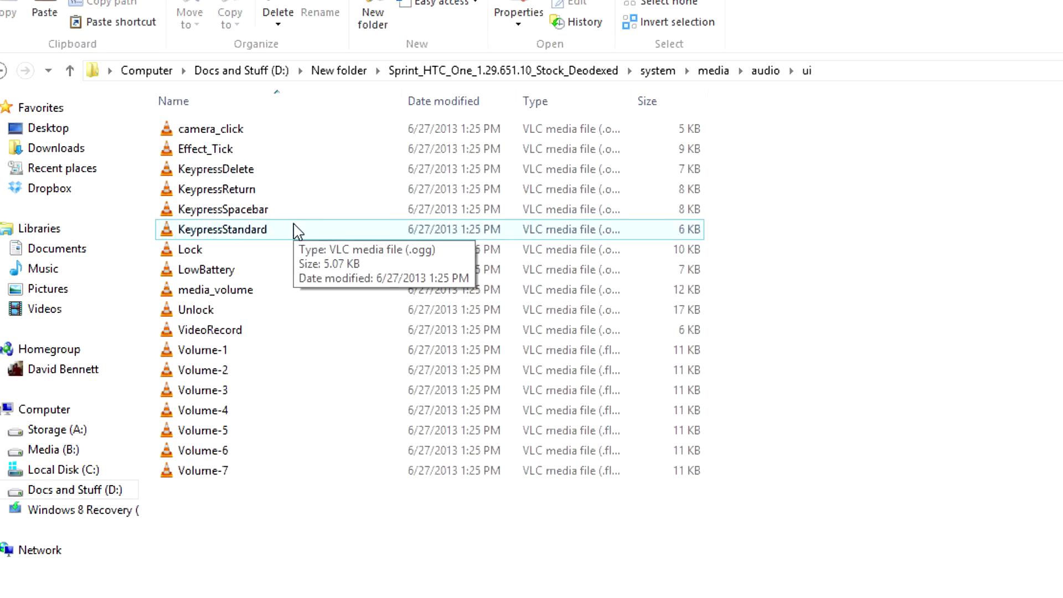
pyautogui.click(247, 133)
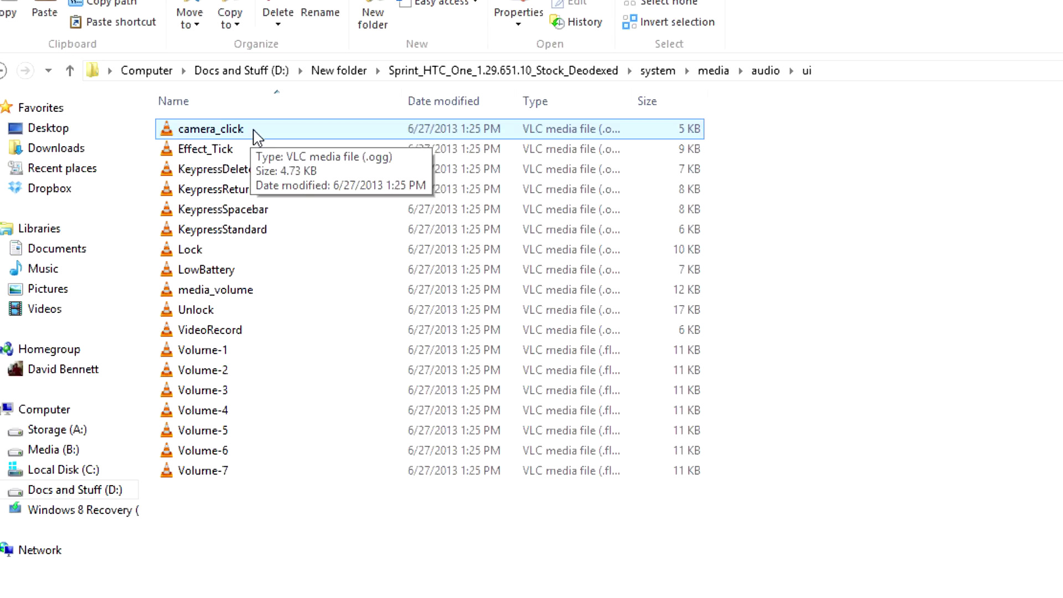
pyautogui.click(268, 271)
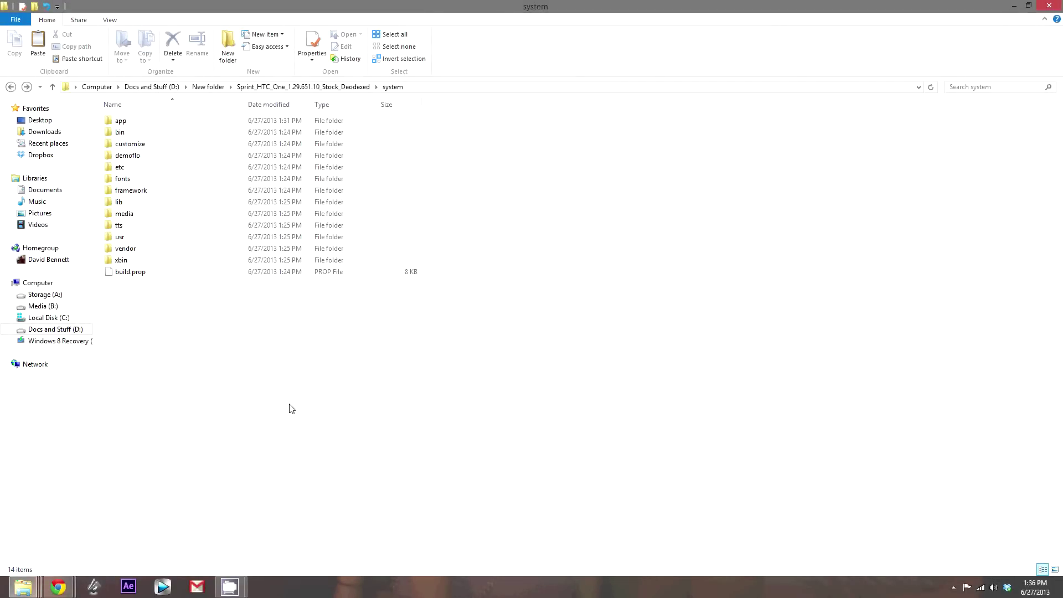
# Open system\build.prop in Notepad++, maximize it, and scroll to ro.product.version.
pyautogui.rightClick(160, 274)
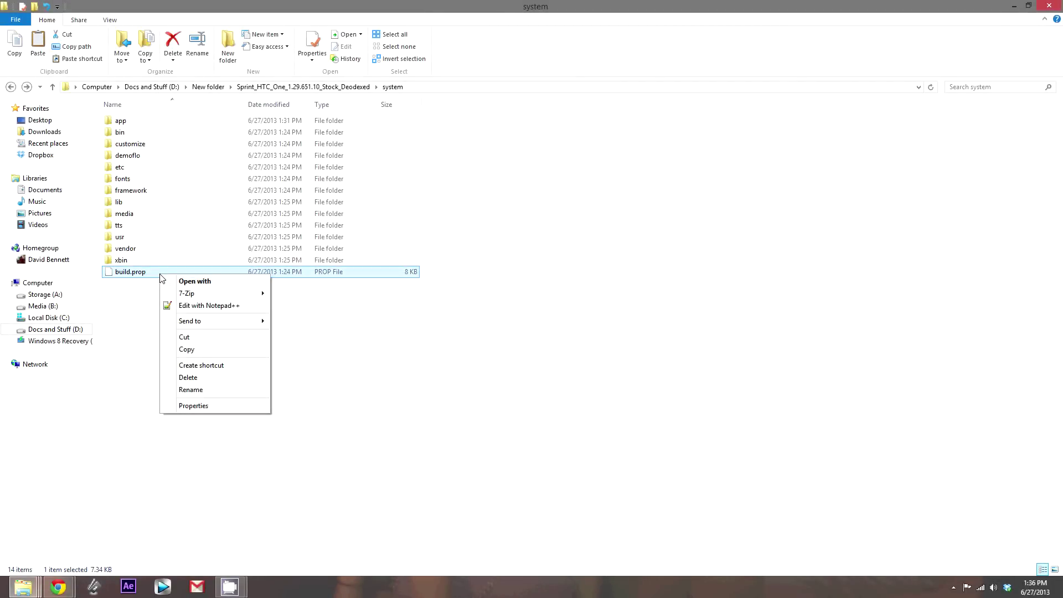
pyautogui.click(221, 306)
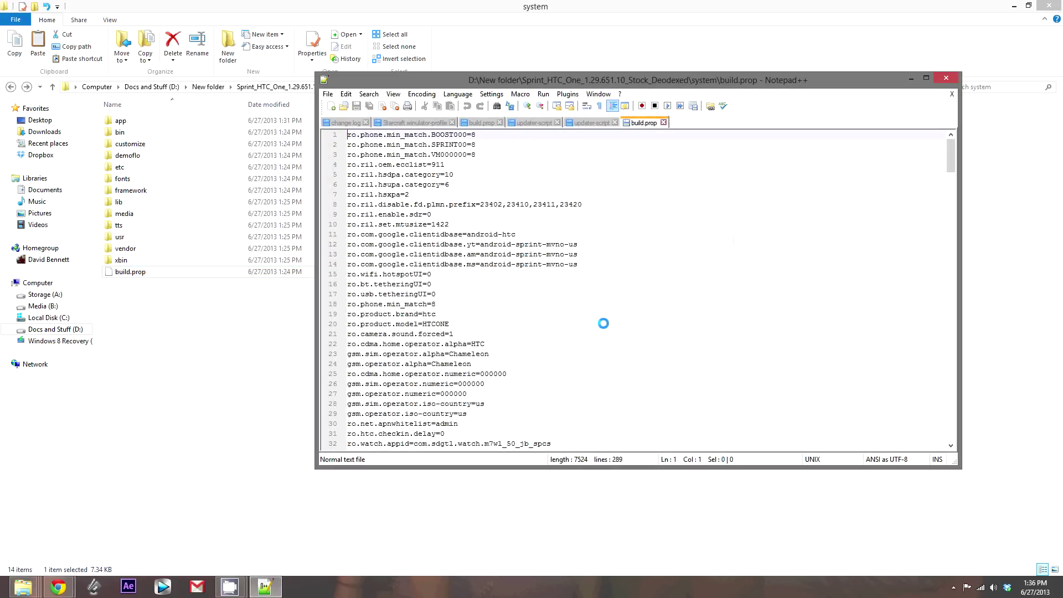
pyautogui.click(927, 78)
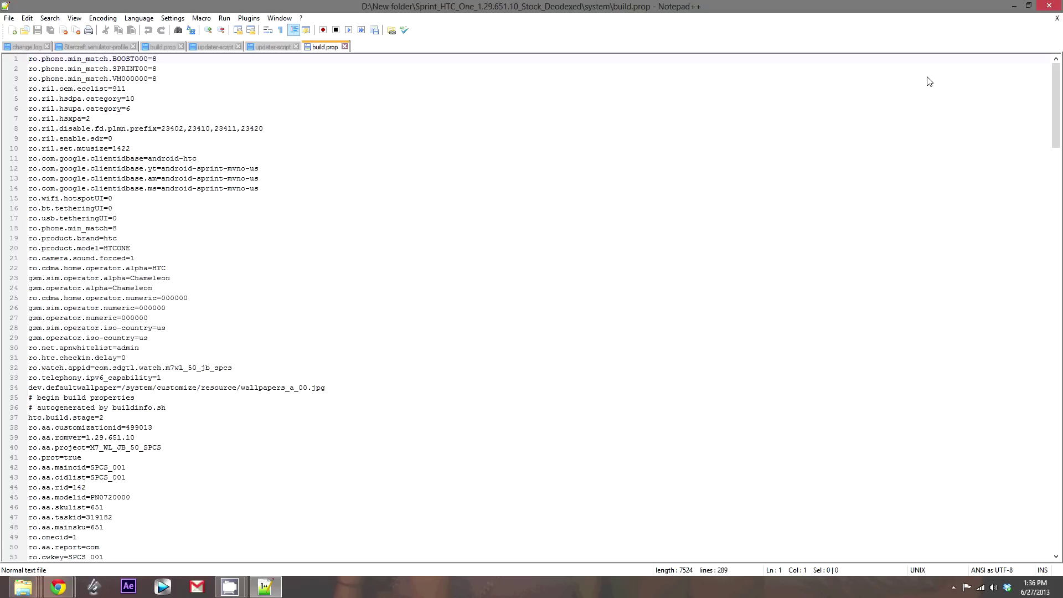
pyautogui.scroll(-4, 576, 501)
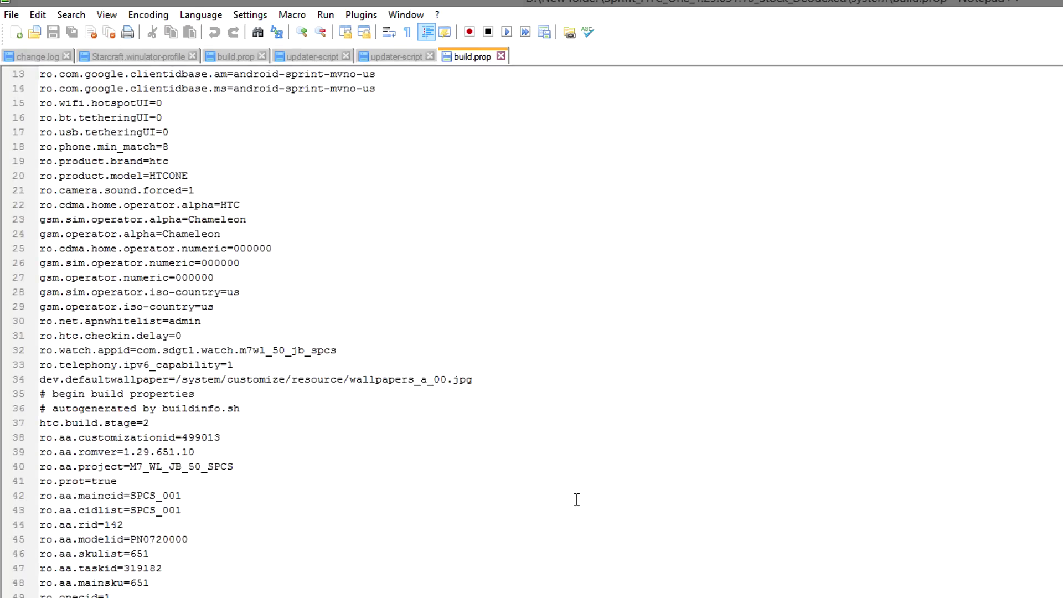
pyautogui.scroll(-20, 576, 500)
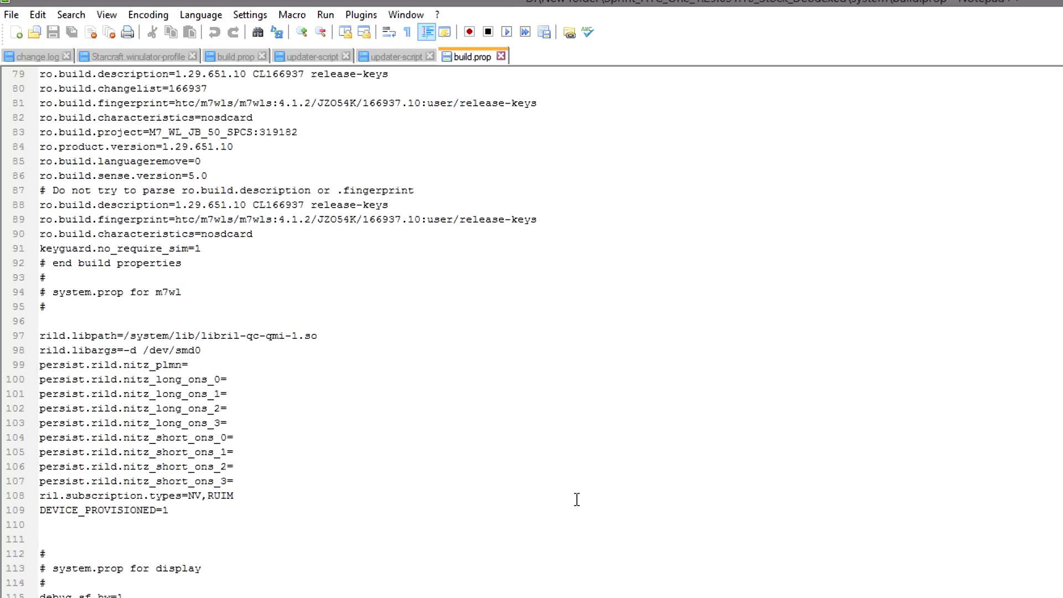
pyautogui.scroll(-20, 577, 500)
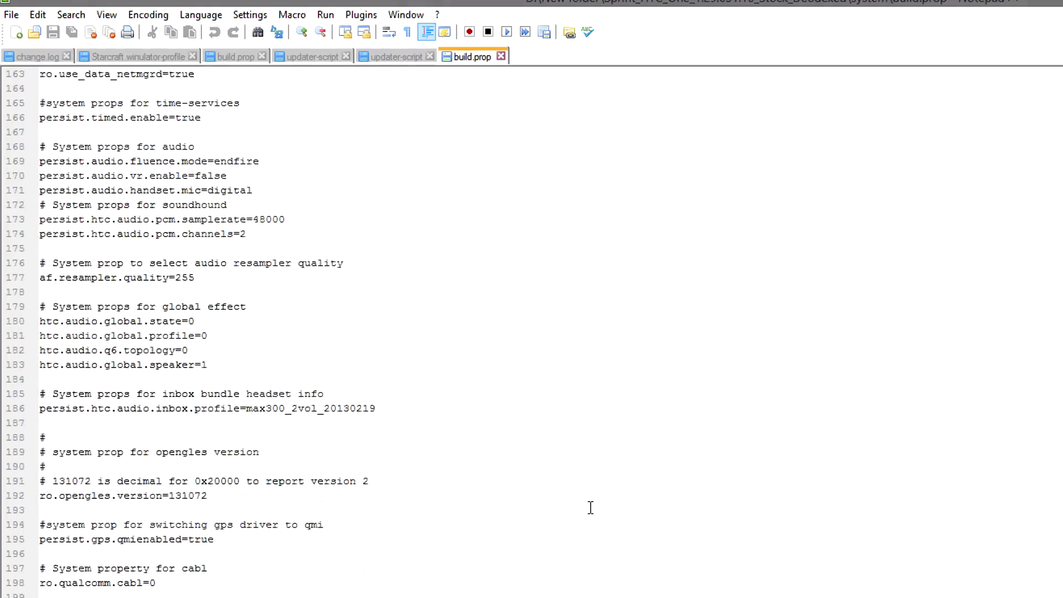
pyautogui.scroll(10, 593, 508)
pyautogui.scroll(20, 593, 507)
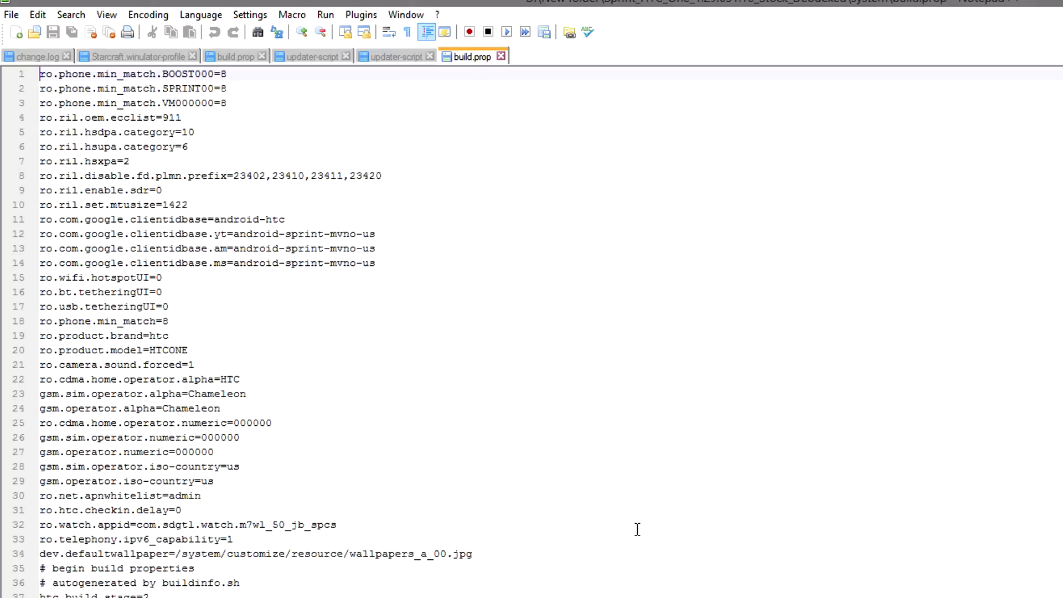
pyautogui.scroll(-4, 395, 404)
pyautogui.scroll(-6, 395, 405)
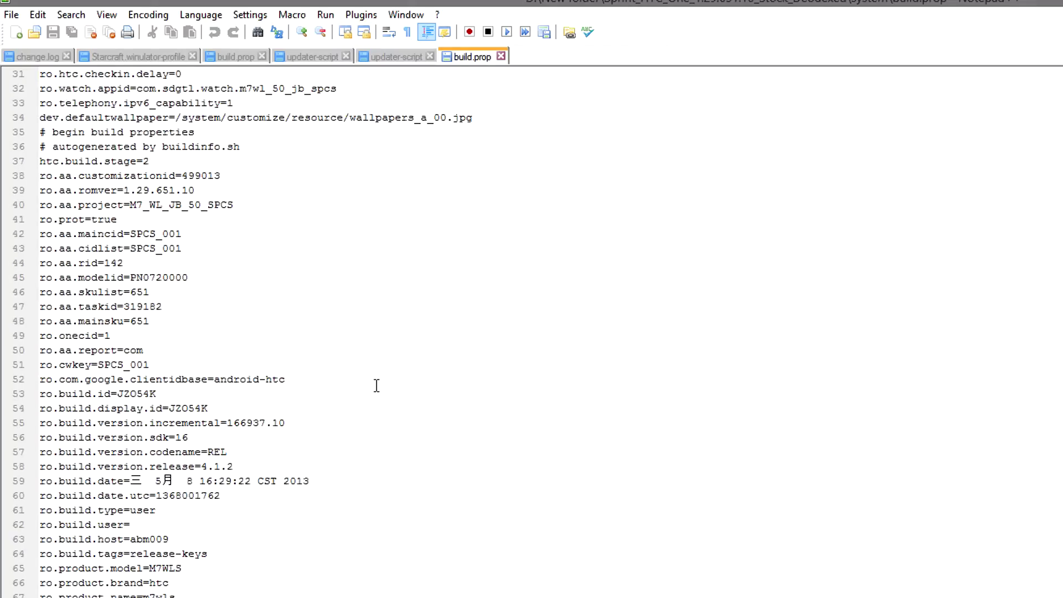
pyautogui.scroll(-10, 377, 385)
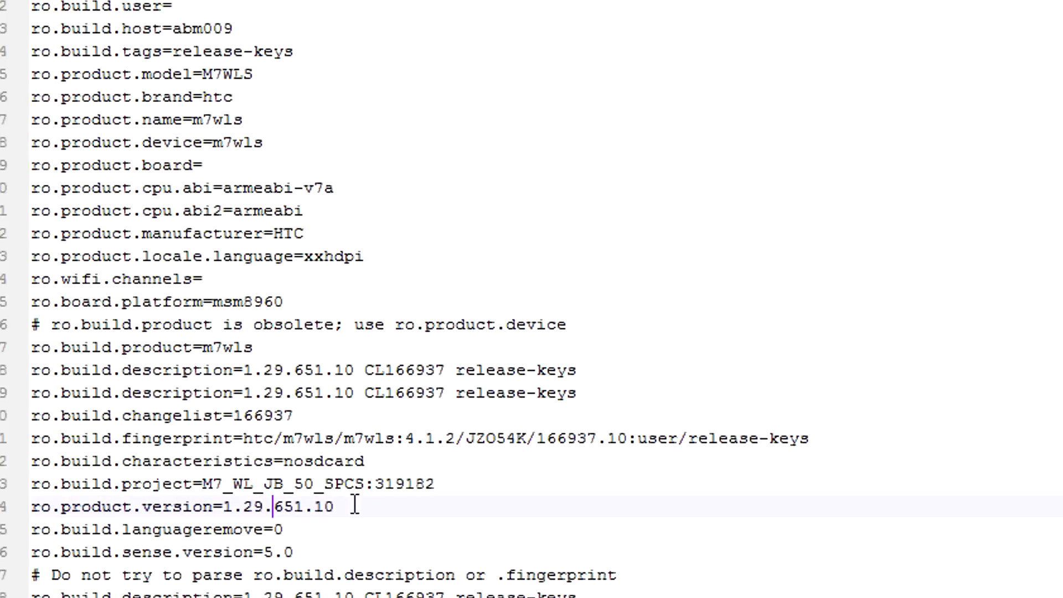
# Replace the ro.product.version value 1.29.651.10 with 'Dav'es custom Rom'.
pyautogui.moveTo(337, 507); pyautogui.dragTo(222, 508)
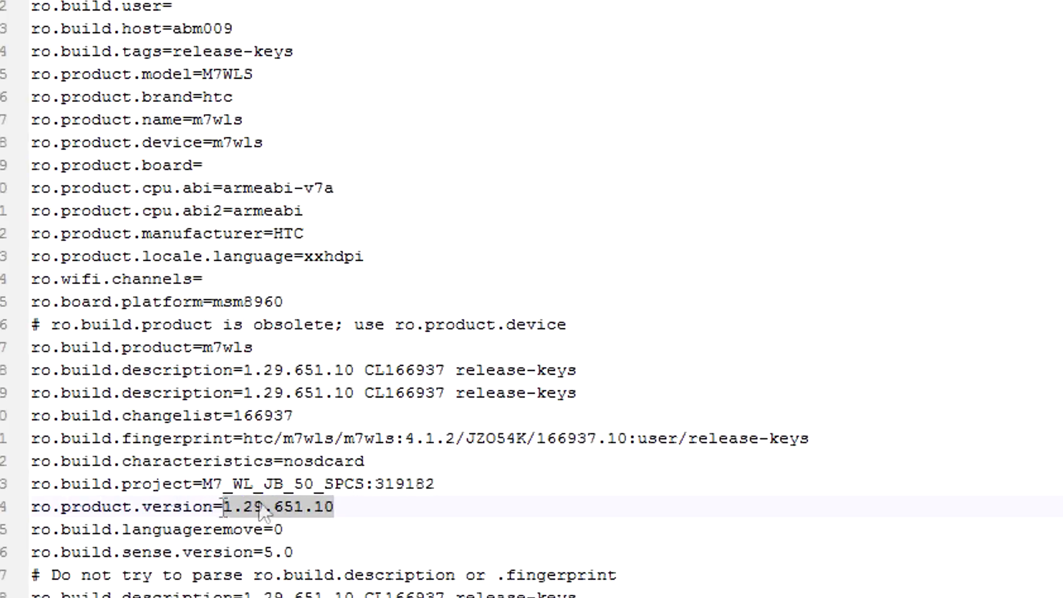
pyautogui.write('Dav')
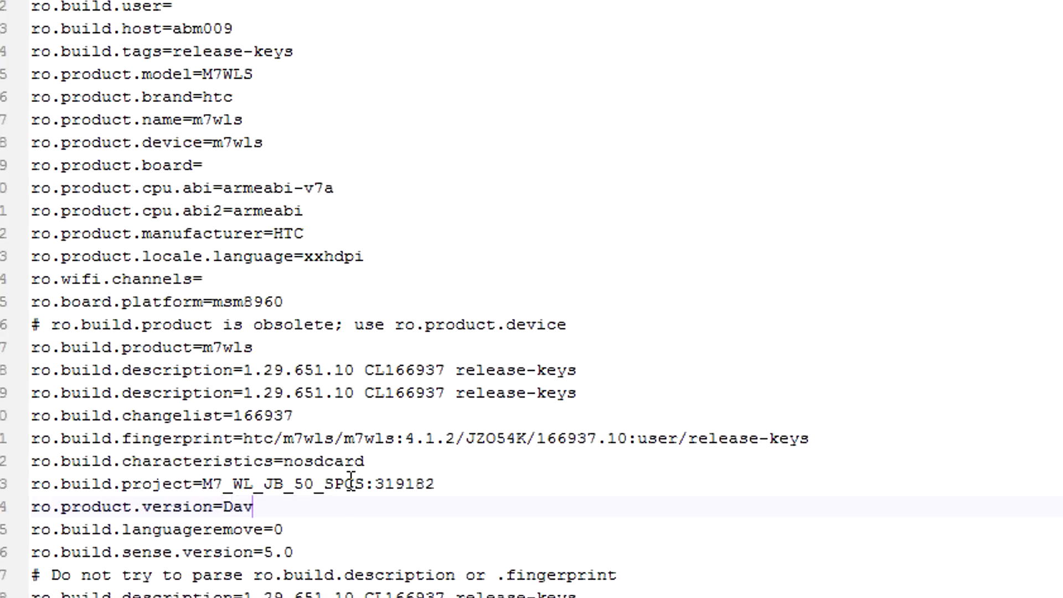
pyautogui.write("'es cutom")
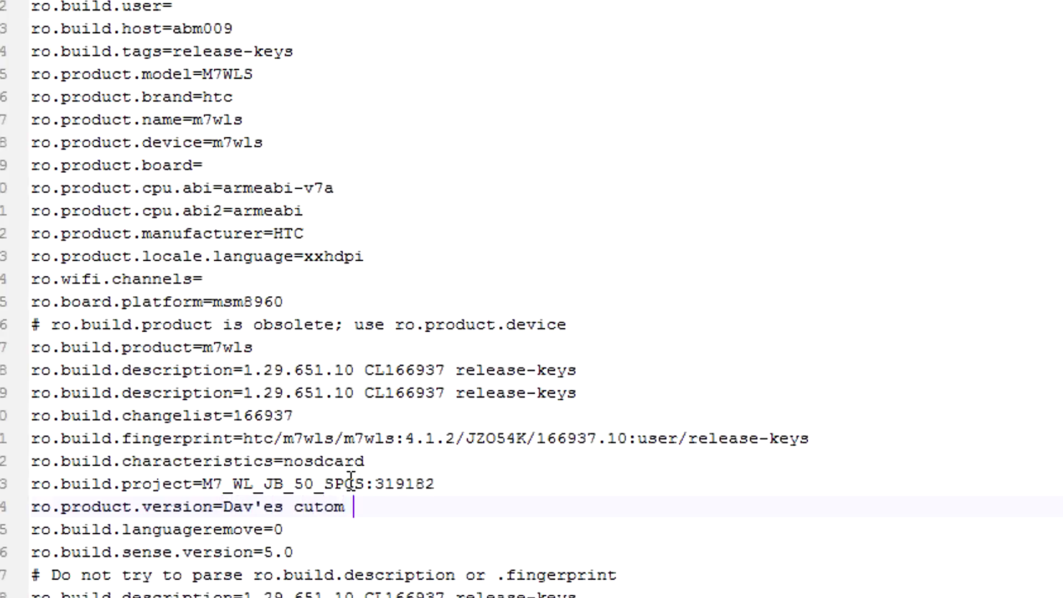
pyautogui.press('BackSpace')
pyautogui.press('BackSpace')
pyautogui.press('BackSpace')
pyautogui.write('stom Rom')
# Change wifi.supplicant_scan_interval from 15 to 180.
pyautogui.scroll(-3, 348, 455)
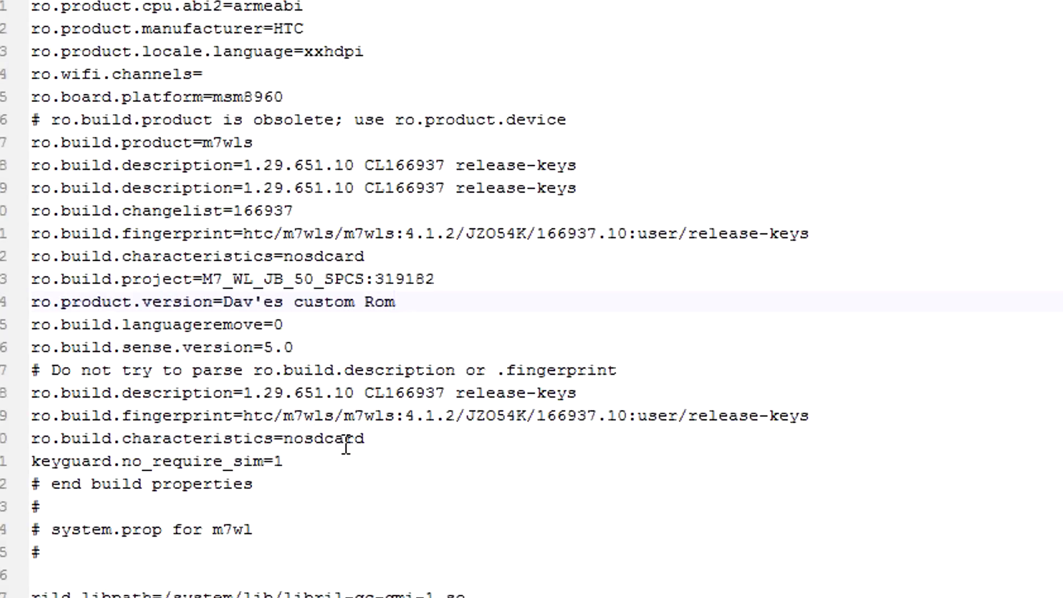
pyautogui.scroll(13, 345, 446)
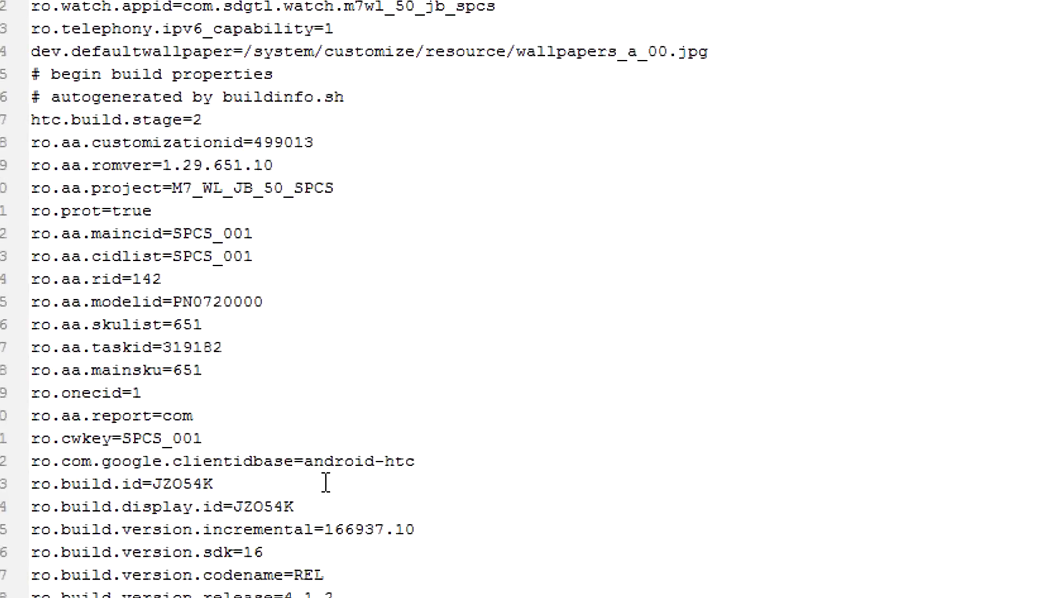
pyautogui.scroll(-5, 303, 477)
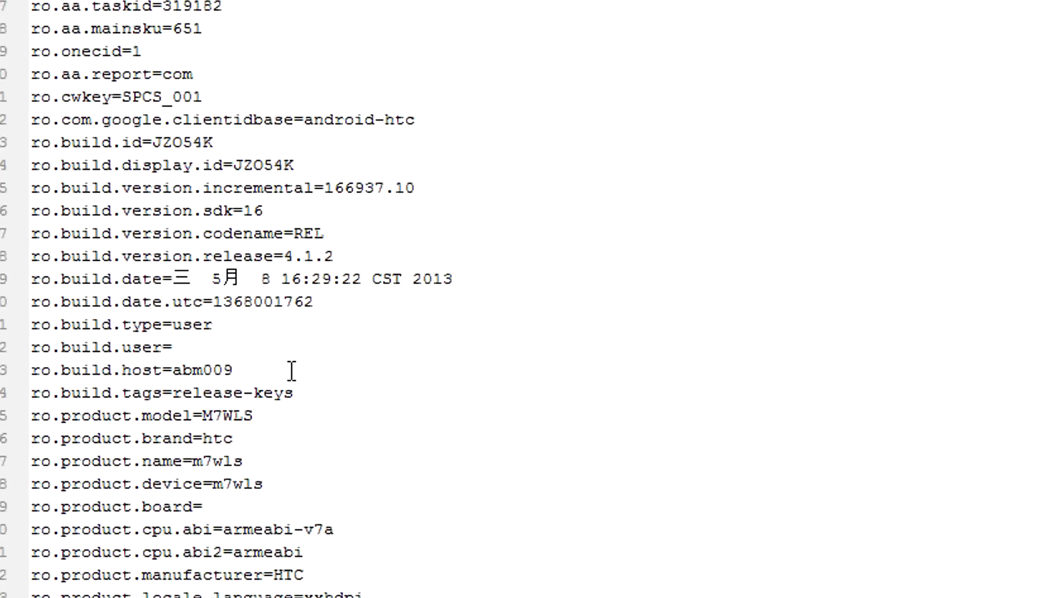
pyautogui.scroll(-6, 289, 368)
pyautogui.scroll(-11, 517, 349)
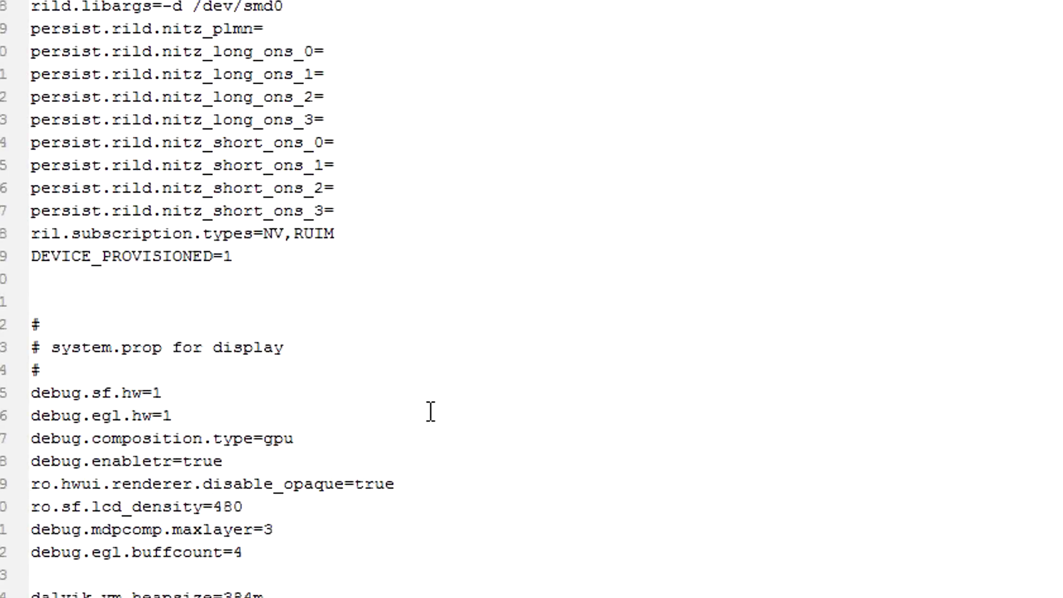
pyautogui.scroll(-7, 437, 407)
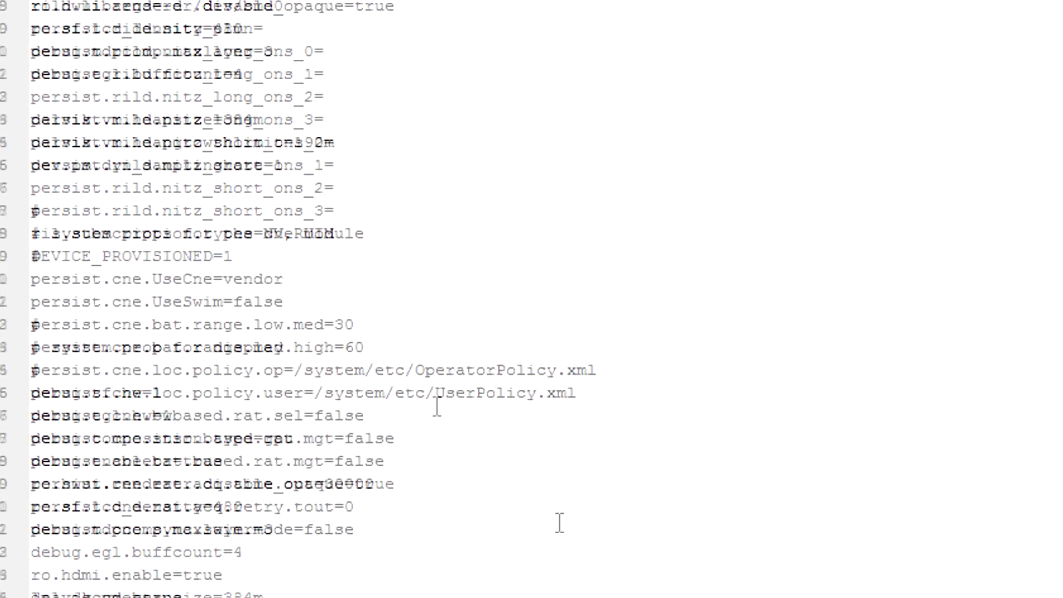
pyautogui.scroll(-20, 558, 525)
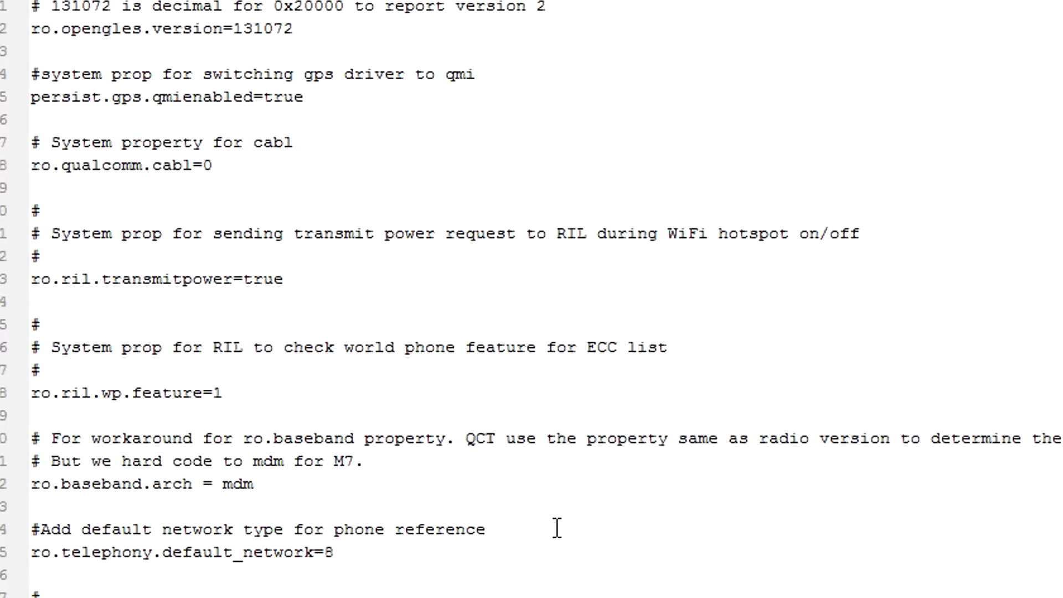
pyautogui.scroll(-8, 557, 528)
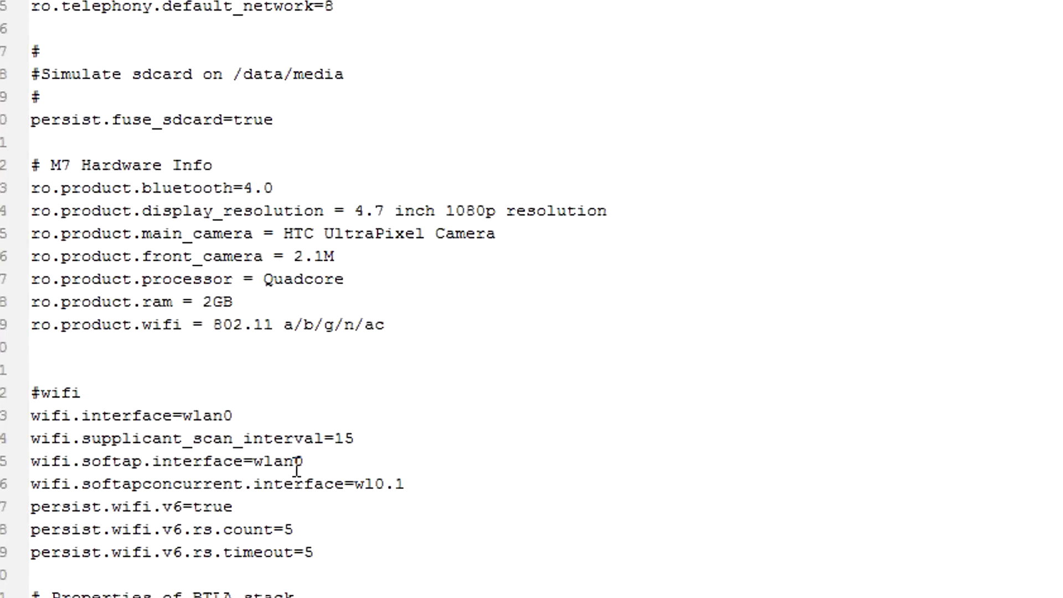
pyautogui.click(354, 440)
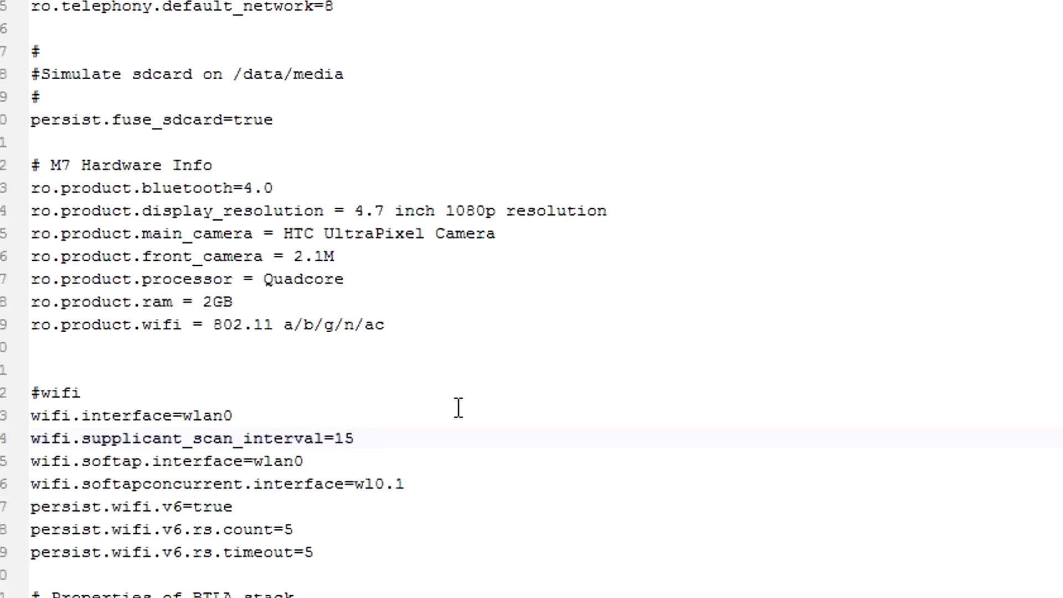
pyautogui.press('BackSpace')
pyautogui.write('80')
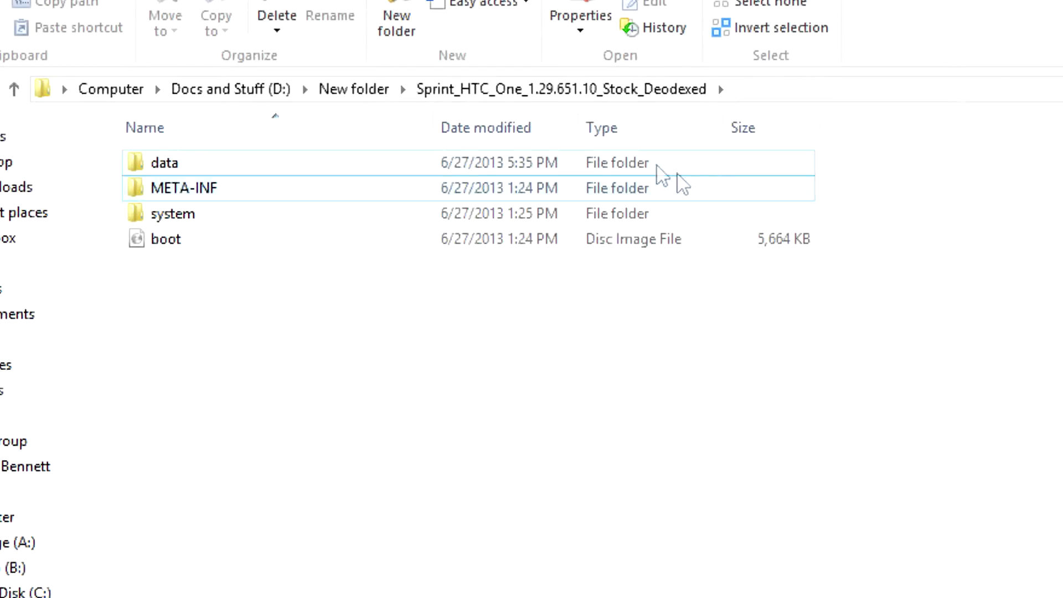
# Look inside the ROM's data\app folder, then return to the ROM's root folder.
pyautogui.click(657, 164)
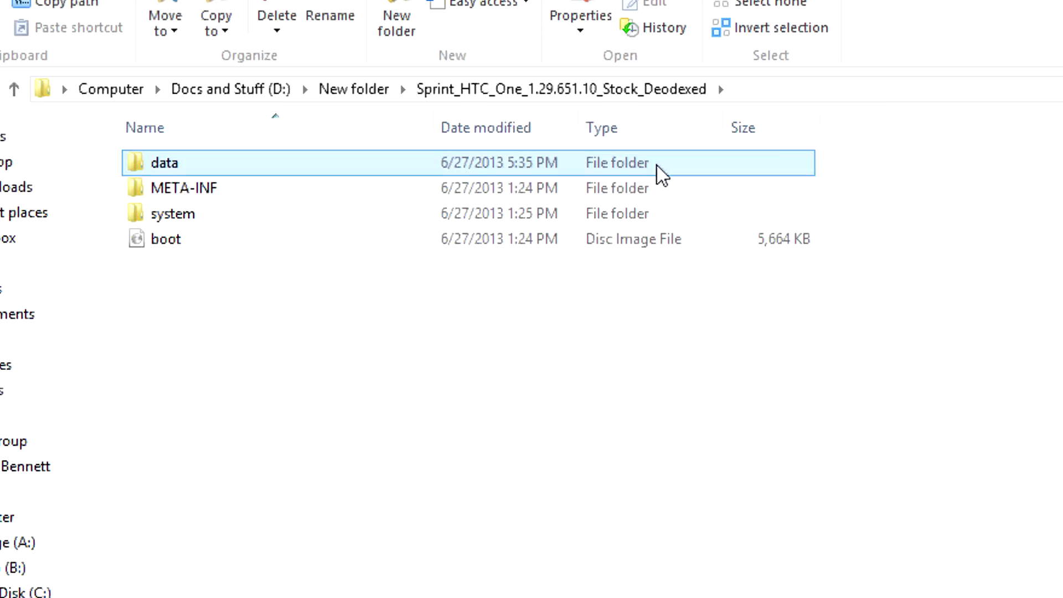
pyautogui.doubleClick(658, 165)
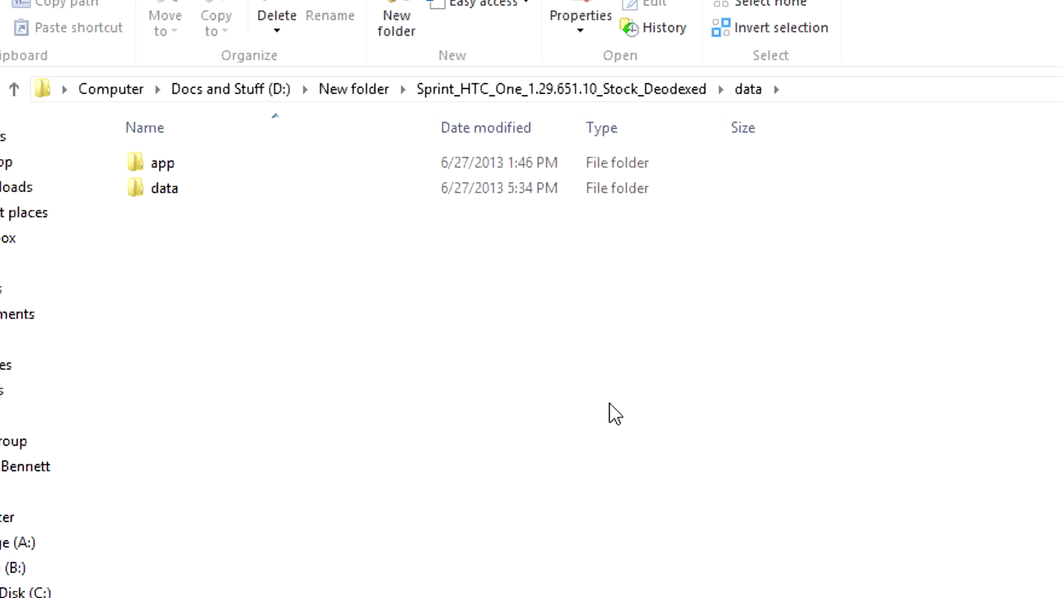
pyautogui.click(586, 93)
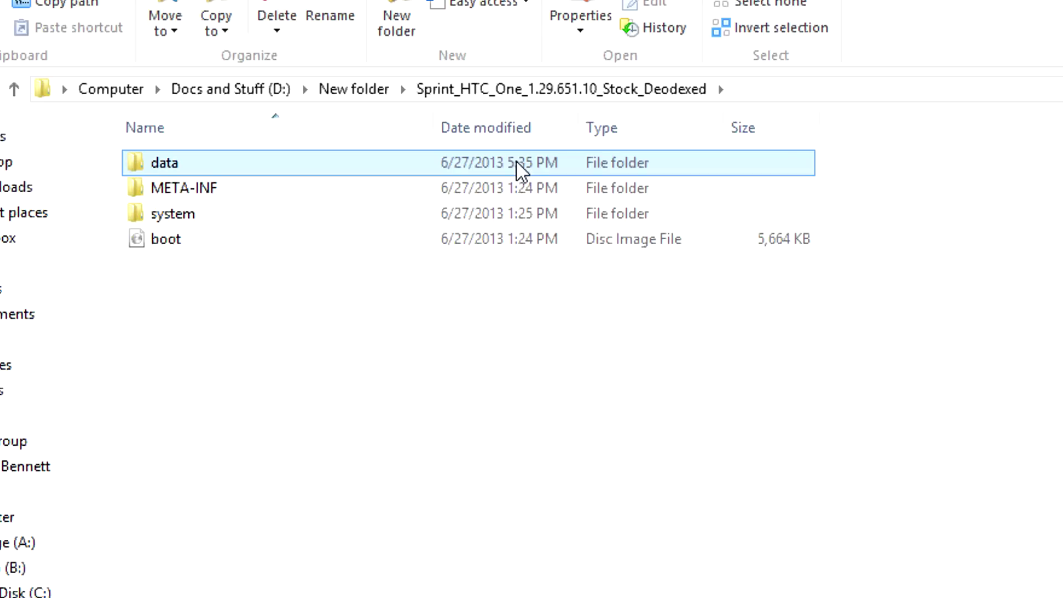
pyautogui.click(510, 294)
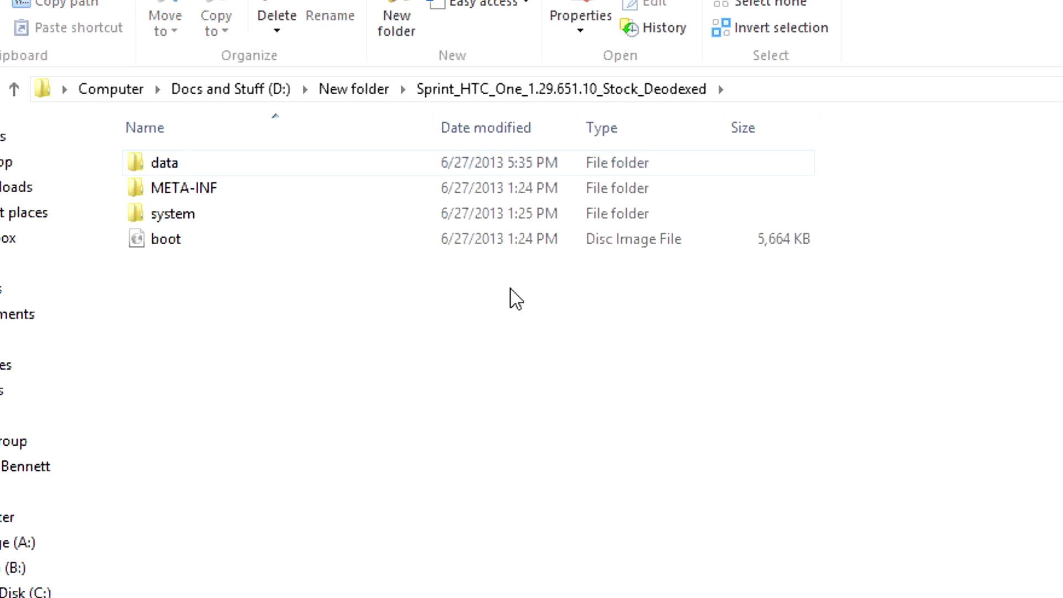
pyautogui.doubleClick(335, 162)
pyautogui.doubleClick(334, 161)
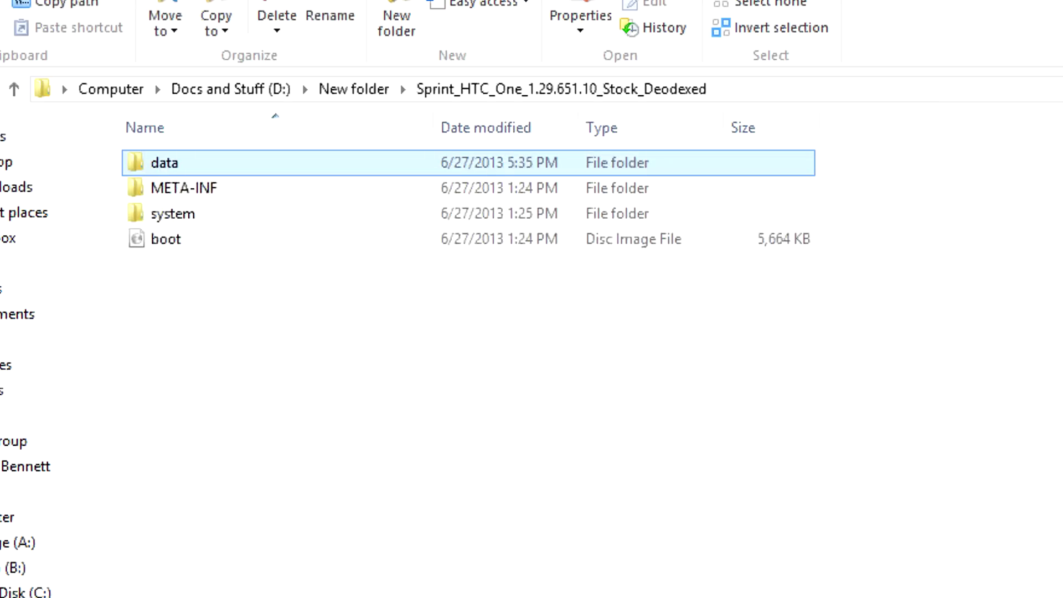
pyautogui.press('Return')
pyautogui.press('BackSpace')
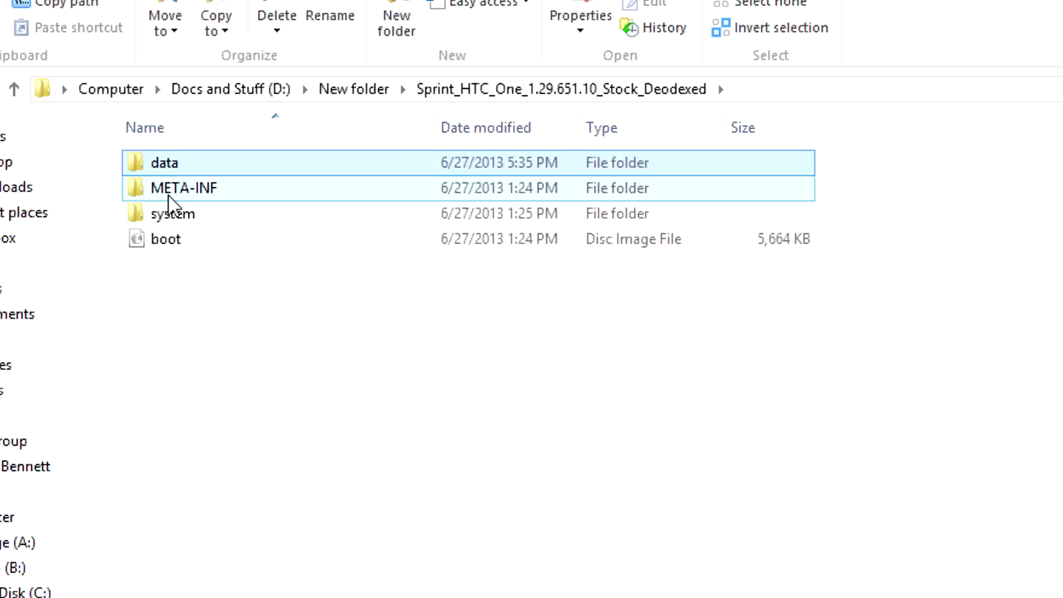
# Browse the APKs in system\app, then return to the system folder.
pyautogui.doubleClick(185, 216)
pyautogui.doubleClick(191, 163)
pyautogui.scroll(-5, 197, 182)
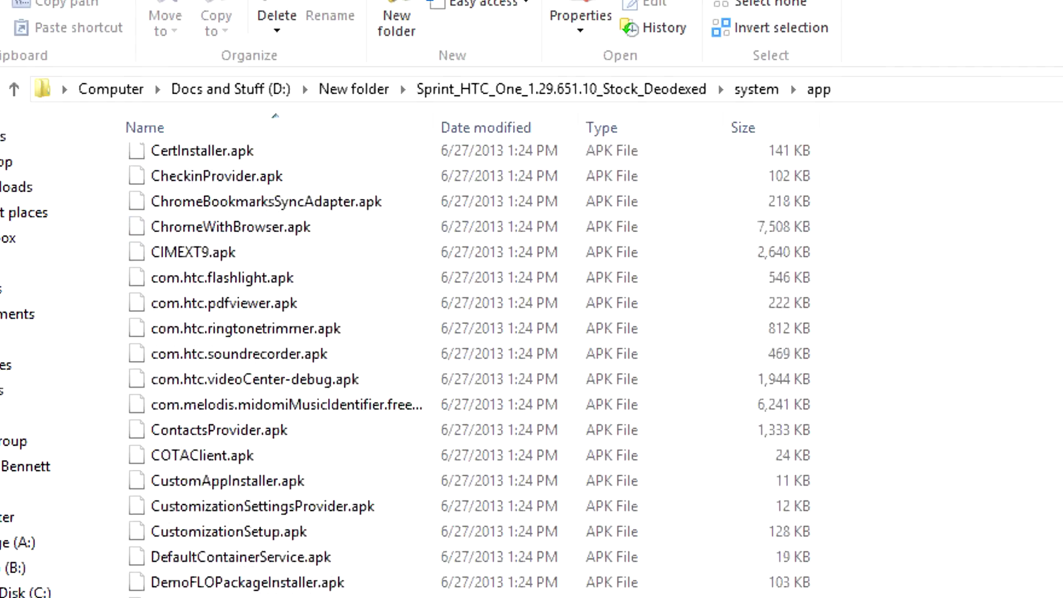
pyautogui.scroll(5, 1038, 494)
pyautogui.scroll(-13, 1037, 493)
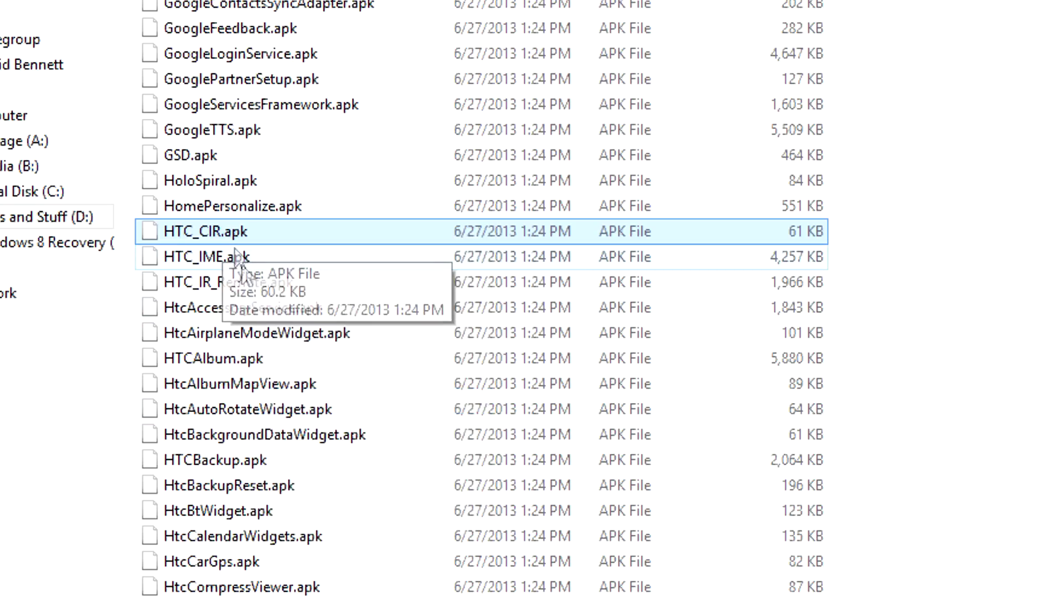
pyautogui.press('BackSpace')
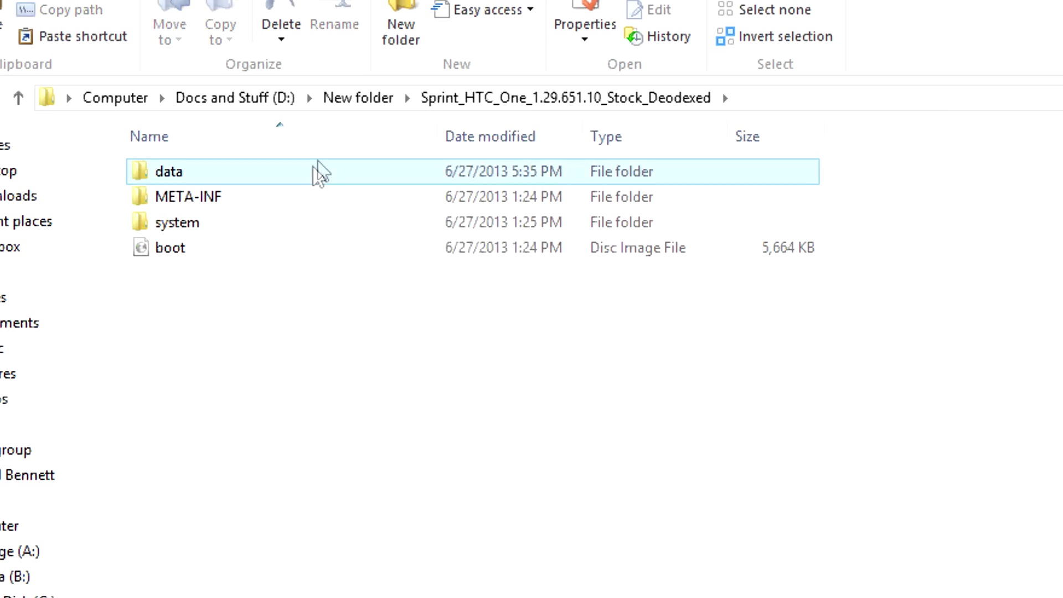
# Paste HTC_CIR.apk into data\app beside Stock.apk, then go up to data.
pyautogui.doubleClick(316, 171)
pyautogui.doubleClick(315, 173)
pyautogui.rightClick(397, 311)
pyautogui.click(517, 478)
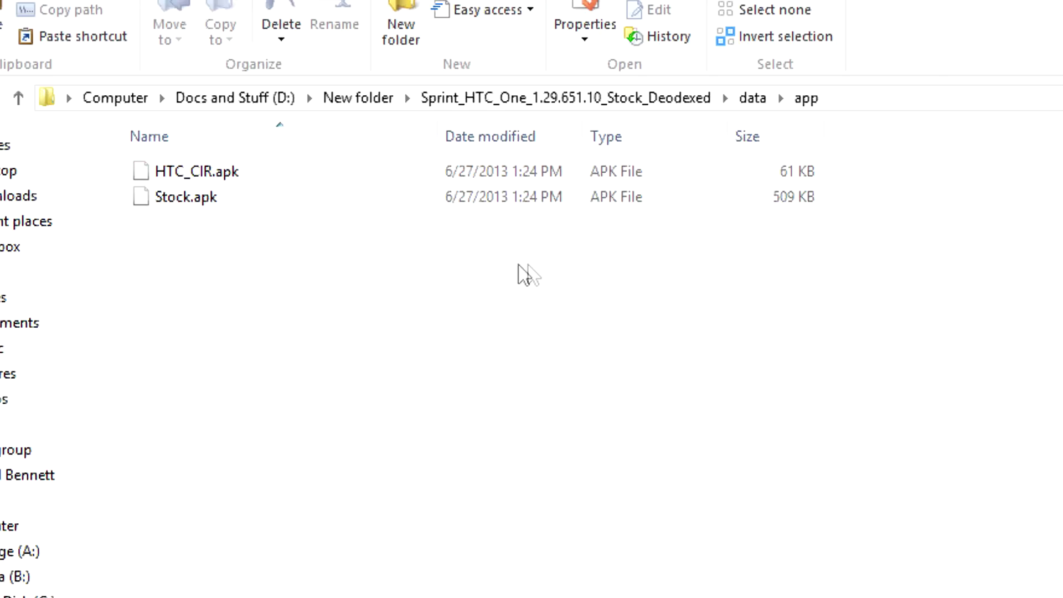
pyautogui.click(185, 177)
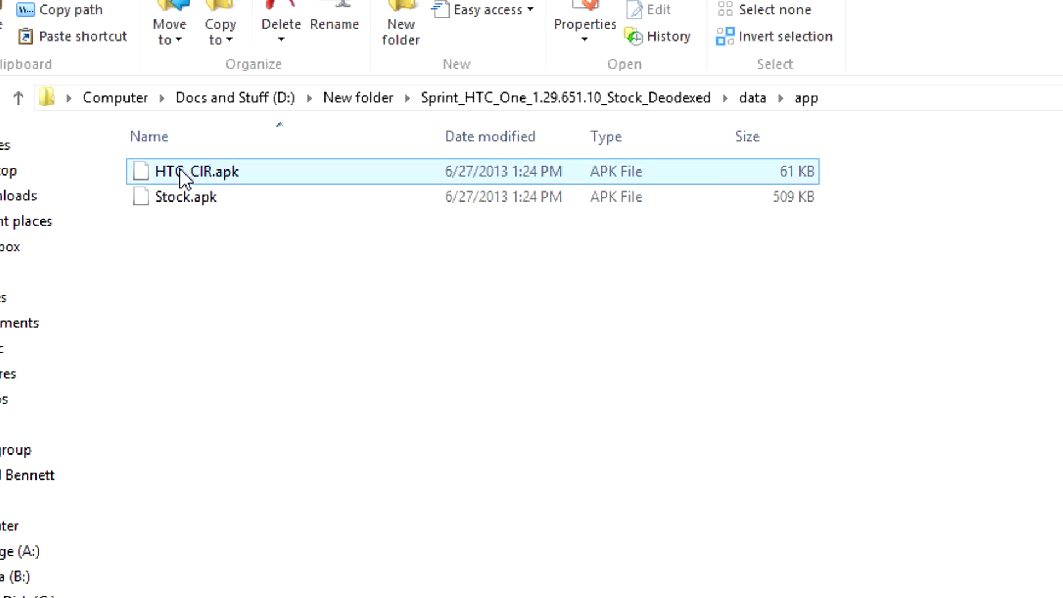
pyautogui.click(359, 287)
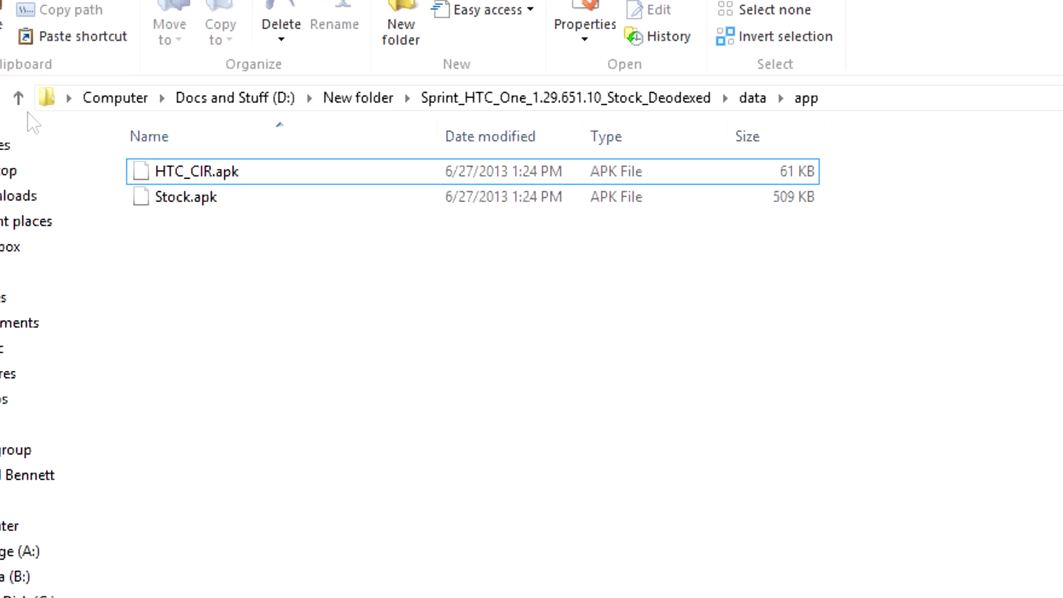
pyautogui.hotkey('alt', 'Up')
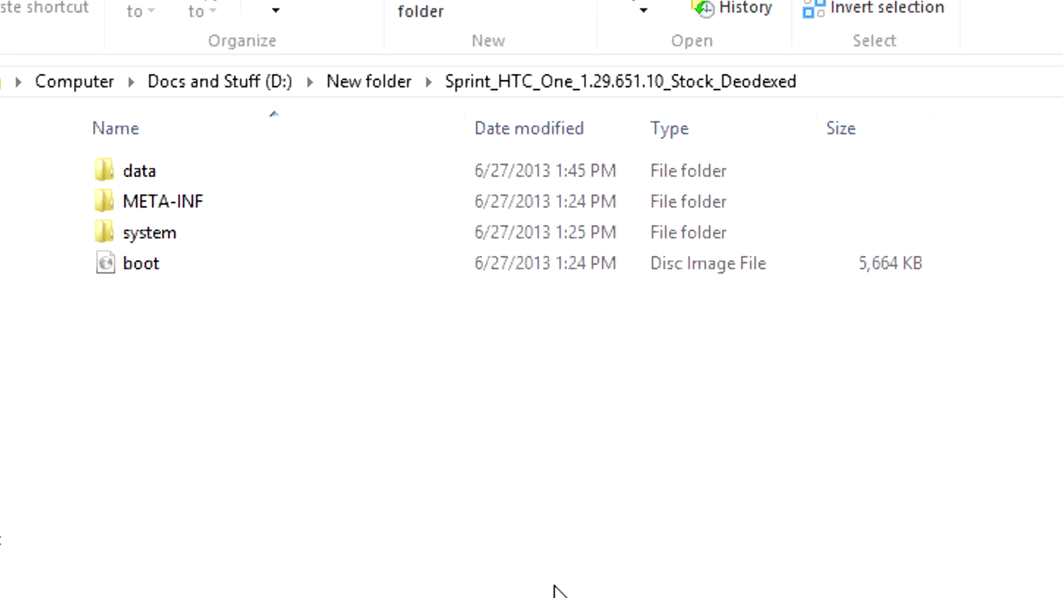
# Select all four ROM folder items and add them to a 7-Zip archive.
pyautogui.hotkey('ctrl', 'a')
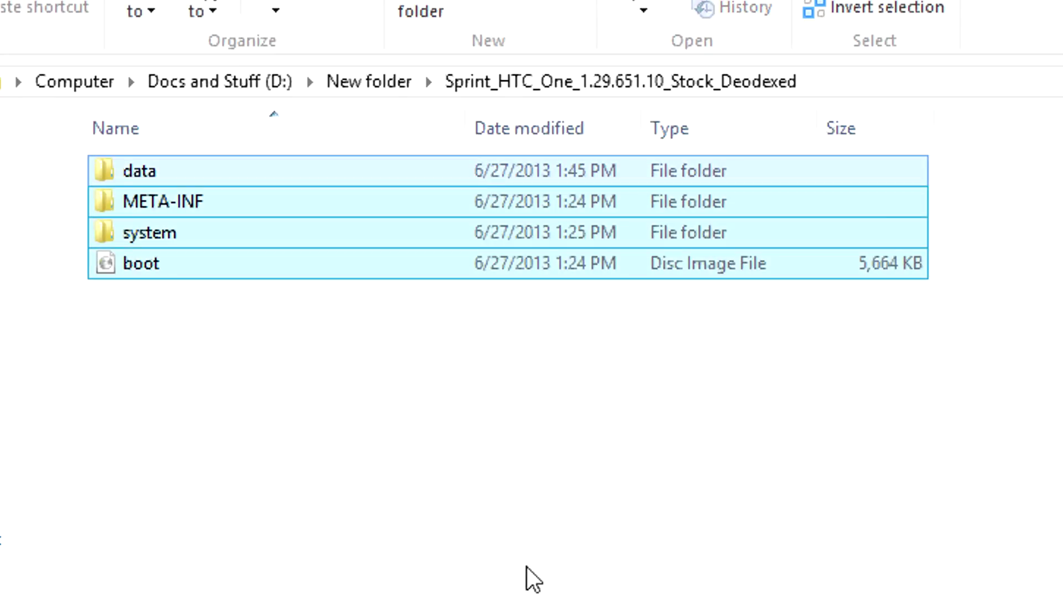
pyautogui.rightClick(360, 267)
pyautogui.moveTo(593, 330)
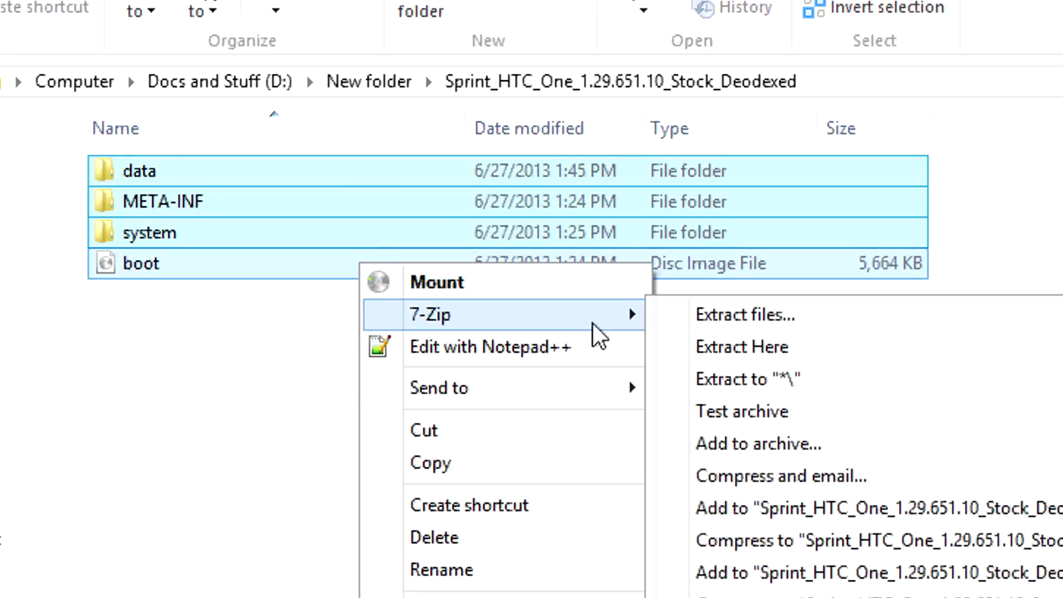
pyautogui.click(887, 446)
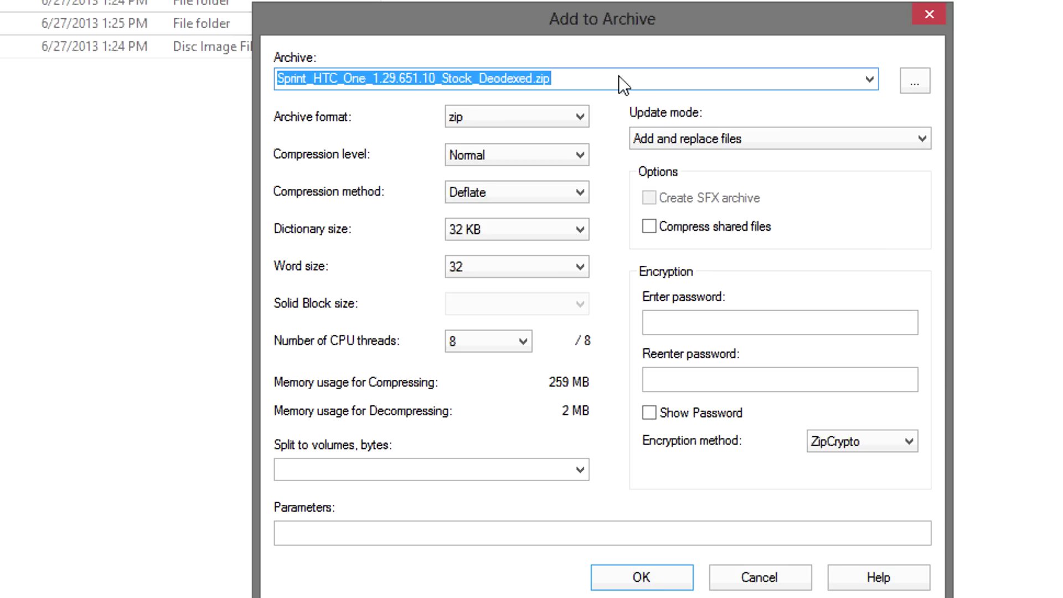
# Replace the default archive name with Davesrom.zip and start compressing.
pyautogui.press('End')
pyautogui.press('Left')
pyautogui.press('Left')
pyautogui.press('Left')
pyautogui.press('Left')
pyautogui.press('Delete')
pyautogui.press('Delete')
pyautogui.press('Delete')
pyautogui.press('Delete')
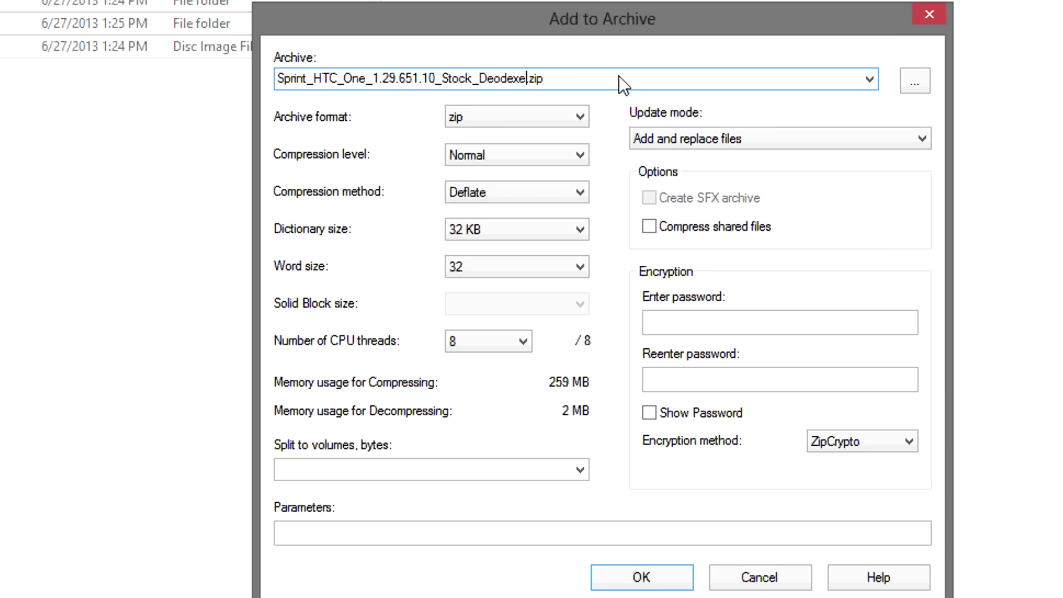
pyautogui.hotkey('ctrl', 'a')
pyautogui.press('BackSpace')
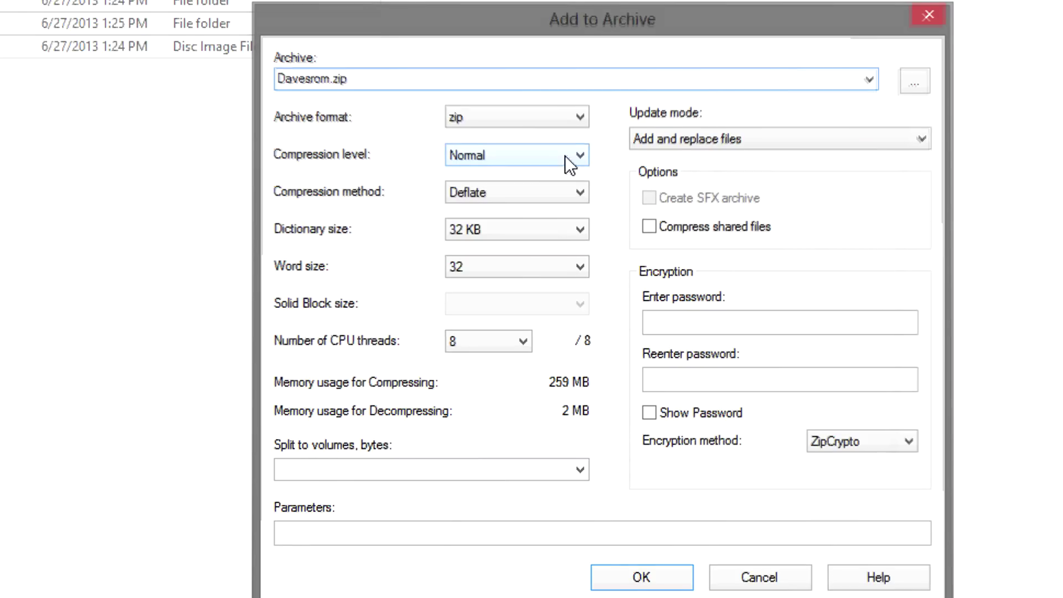
pyautogui.press('Return')
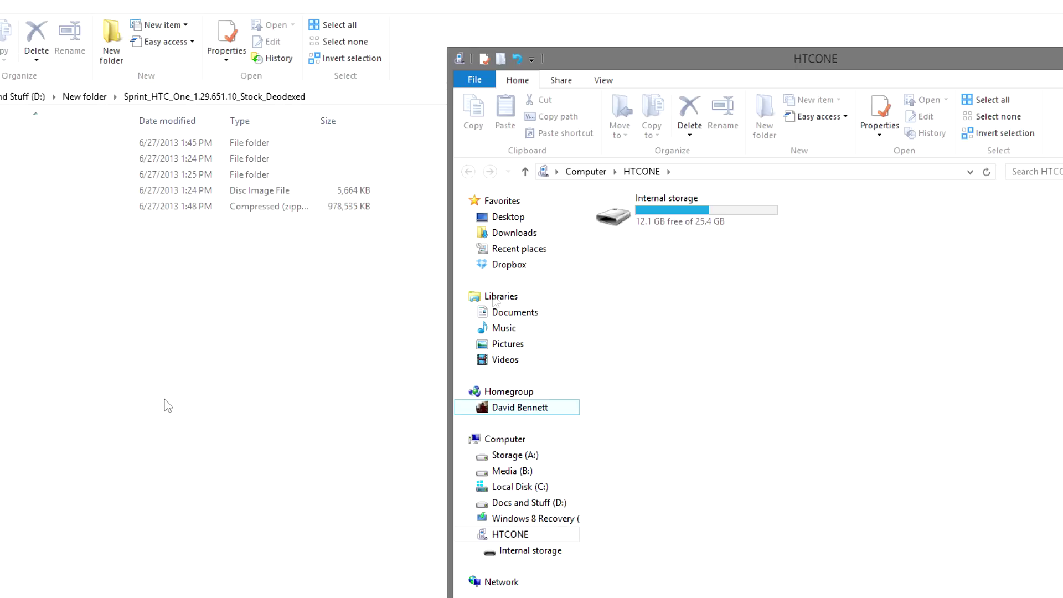
# Open the HTCONE Internal storage and paste Davesrom.zip from the ROM folder into it.
pyautogui.doubleClick(646, 216)
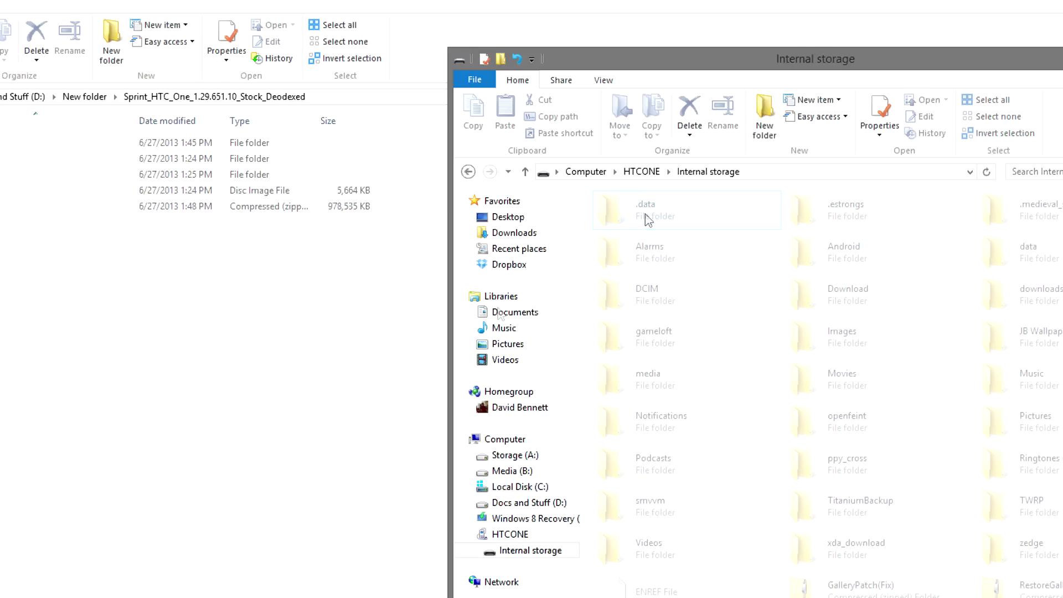
pyautogui.click(5, 207)
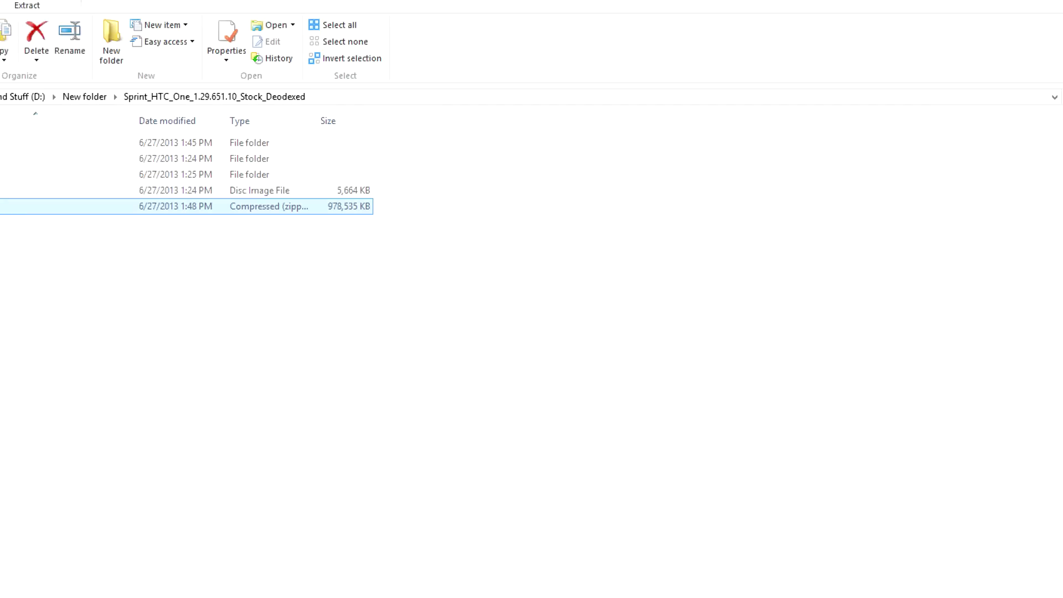
pyautogui.click(978, 571)
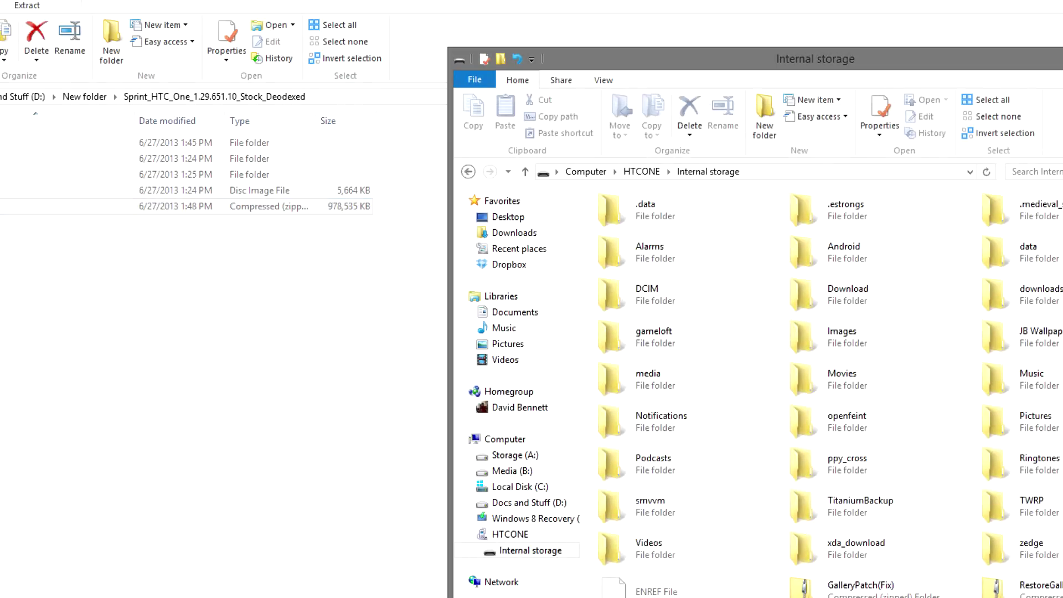
pyautogui.hotkey('ctrl', 'v')
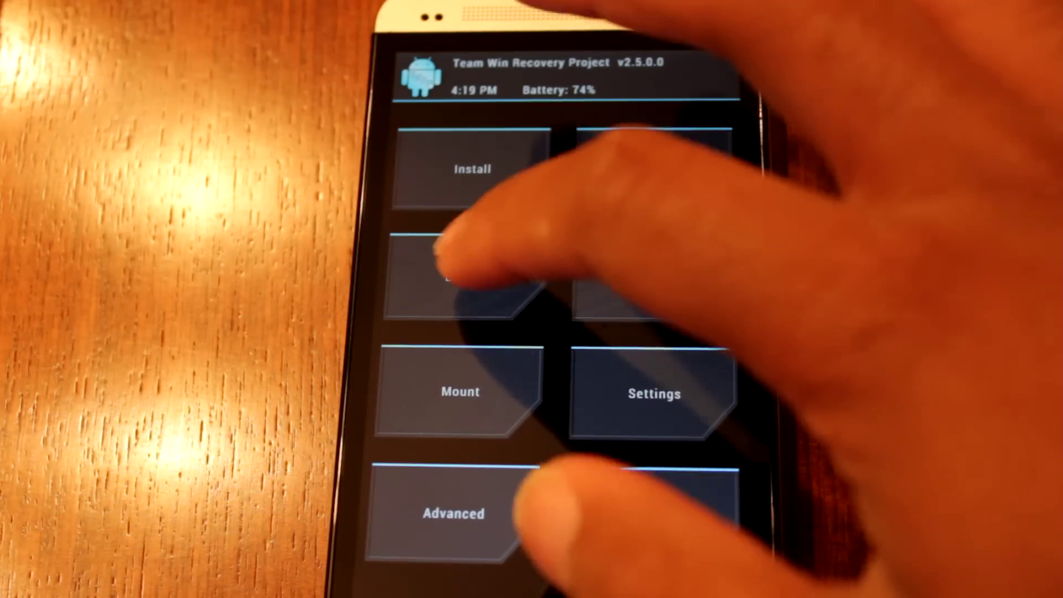
# Look over TWRP's Backup and Wipe options, returning to the main menu each time.
pyautogui.click(467, 277)
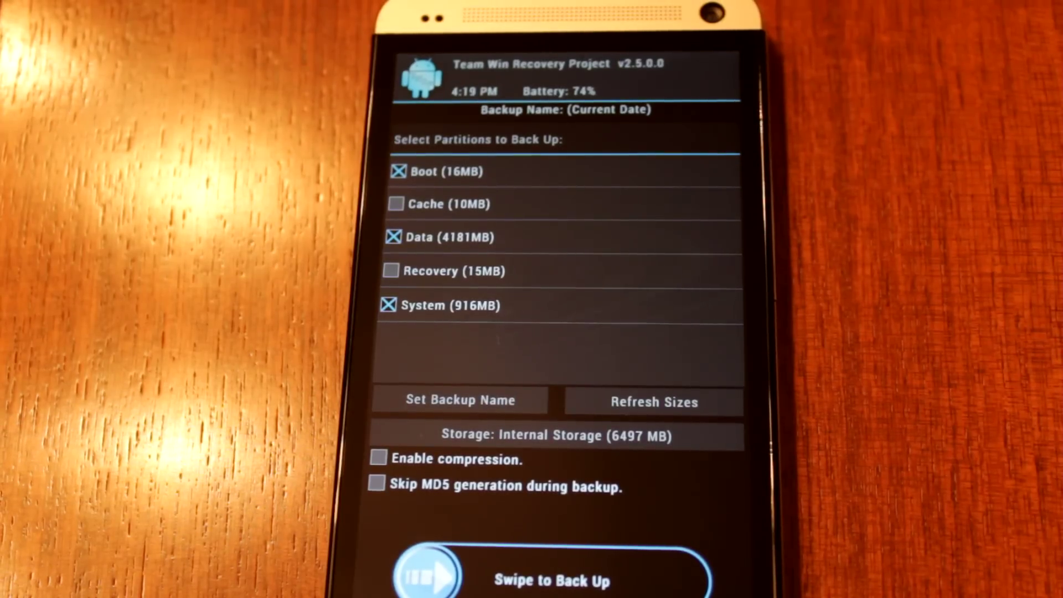
pyautogui.press('Escape')
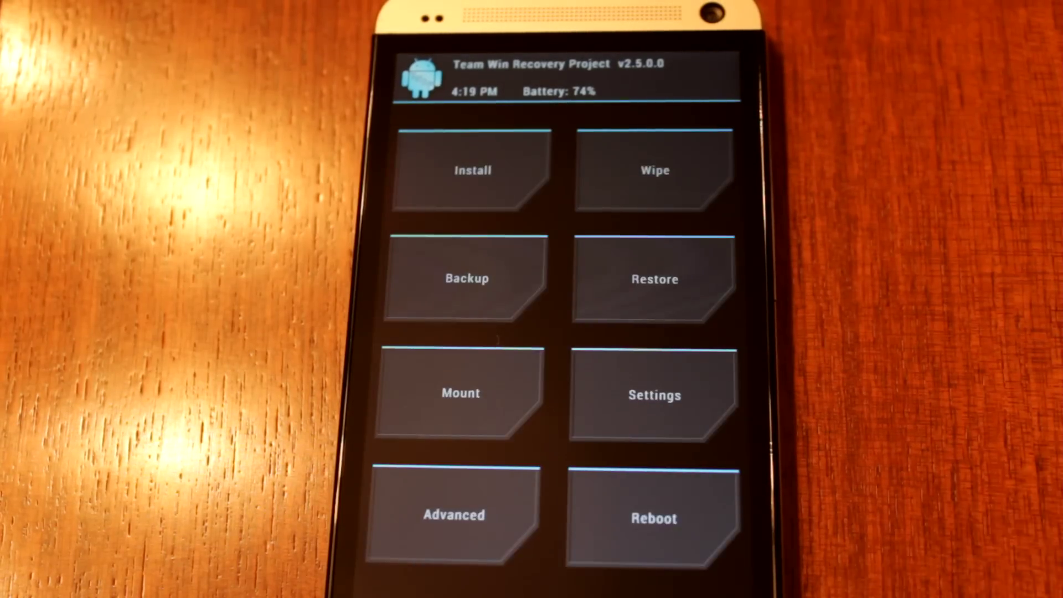
pyautogui.click(655, 170)
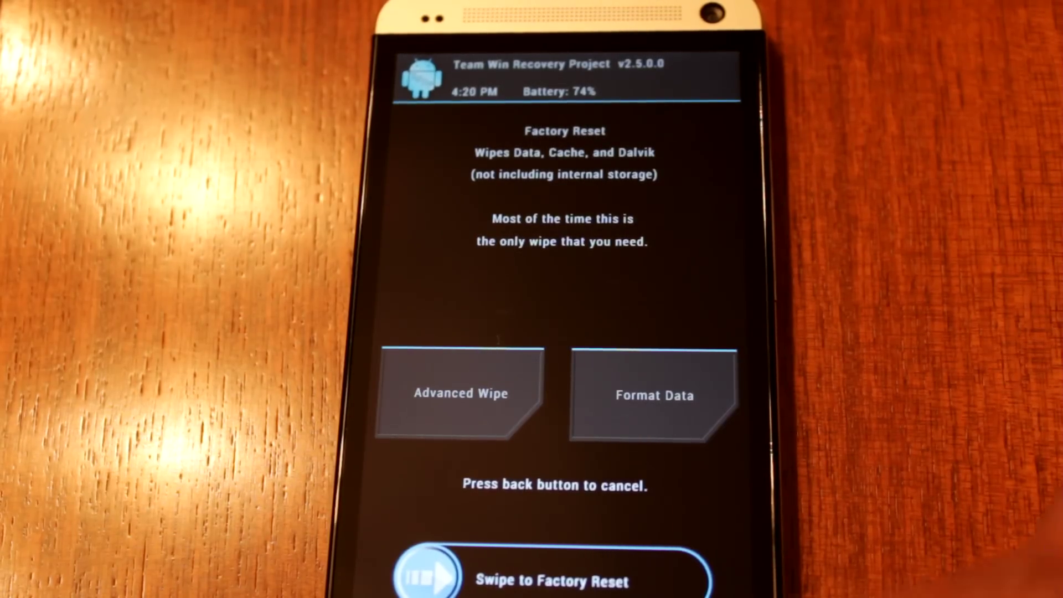
pyautogui.press('Escape')
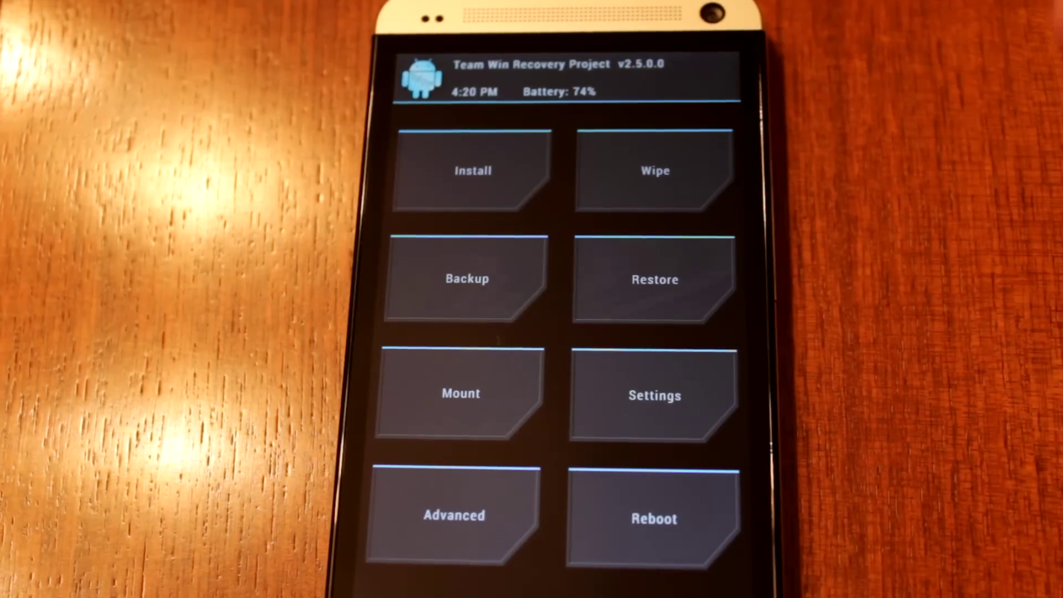
# Install Davesrom.zip from internal storage with a swipe to confirm, then reboot the system.
pyautogui.click(474, 171)
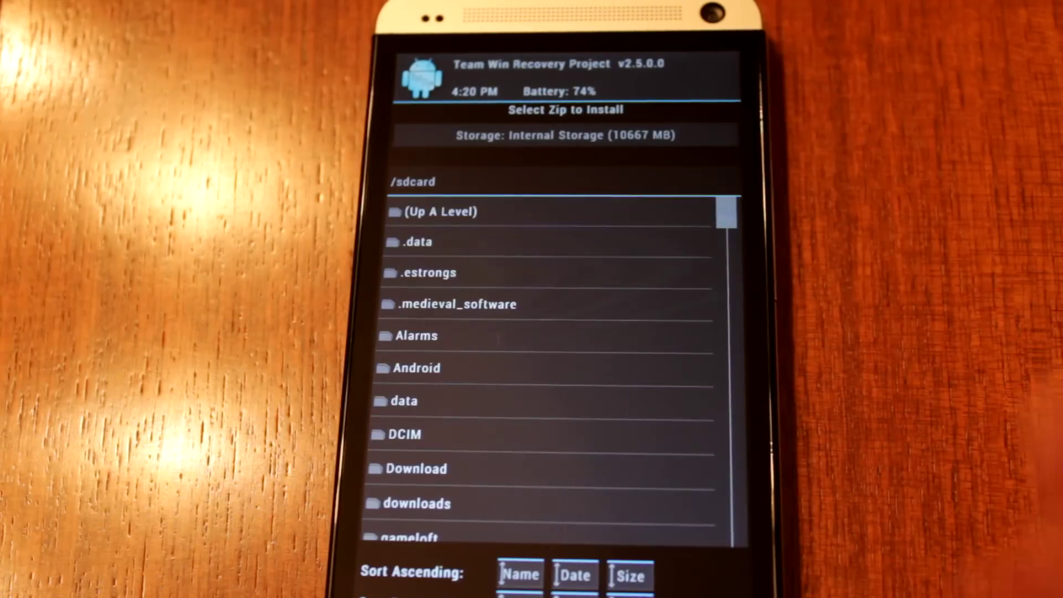
pyautogui.moveTo(727, 213); pyautogui.dragTo(730, 517)
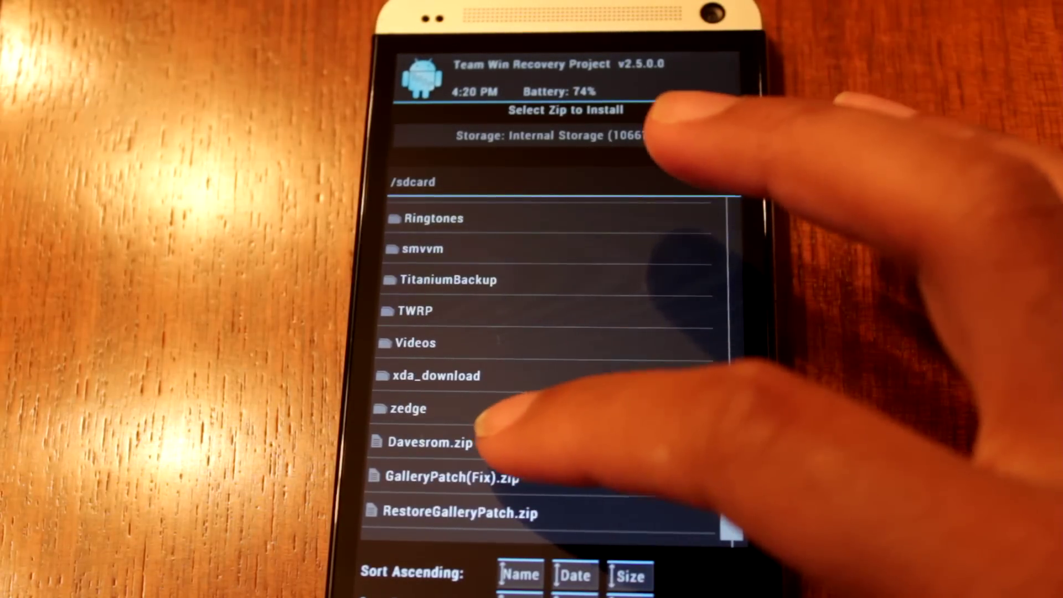
pyautogui.click(466, 442)
pyautogui.moveTo(426, 579); pyautogui.dragTo(681, 573)
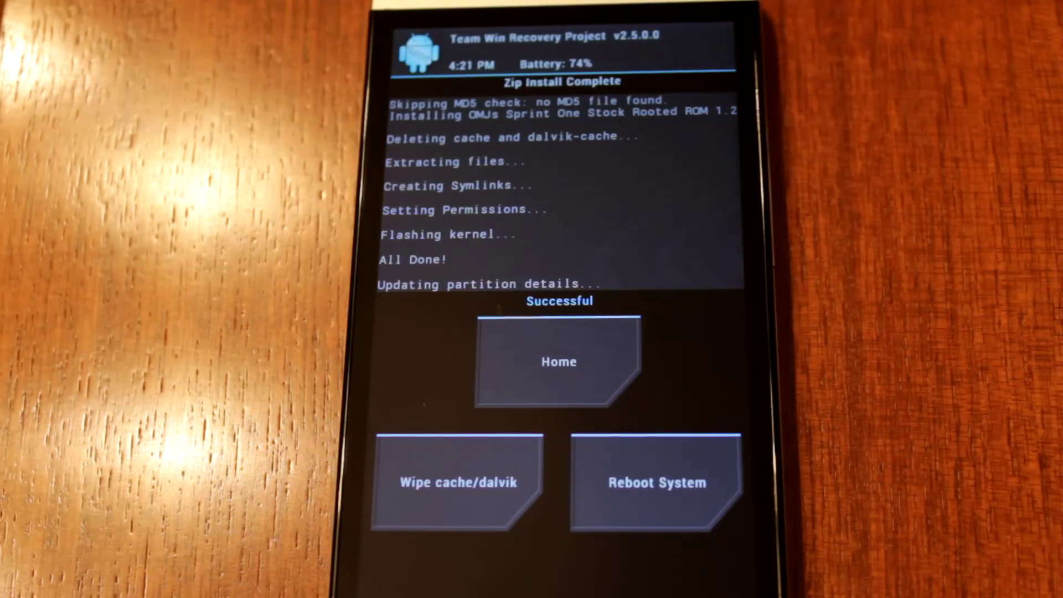
pyautogui.click(658, 482)
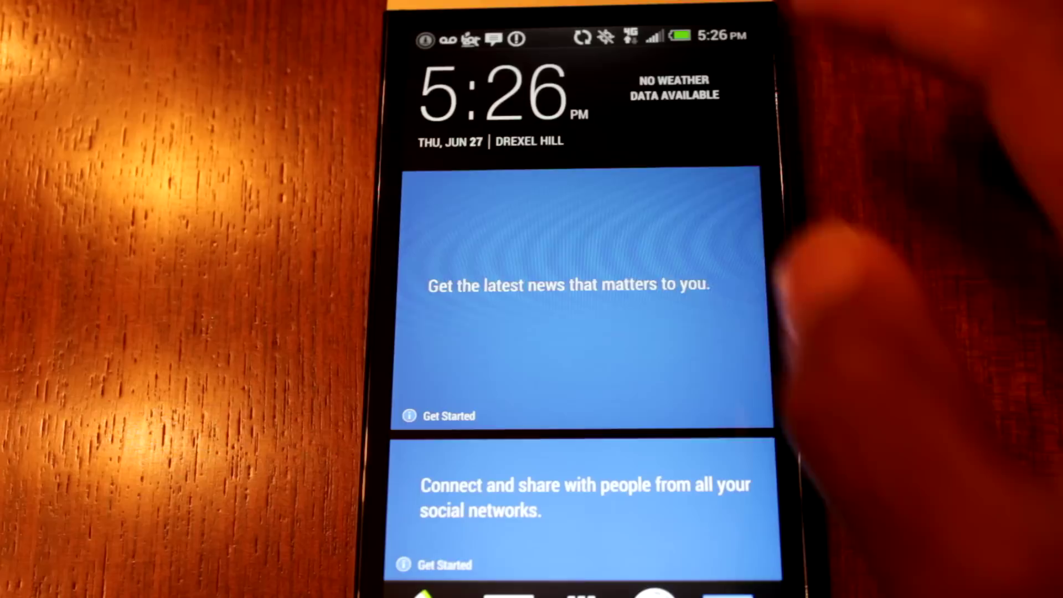
# Go from the notification shade into Settings and open the Sound settings.
pyautogui.moveTo(692, 34); pyautogui.dragTo(692, 387)
pyautogui.click(726, 45)
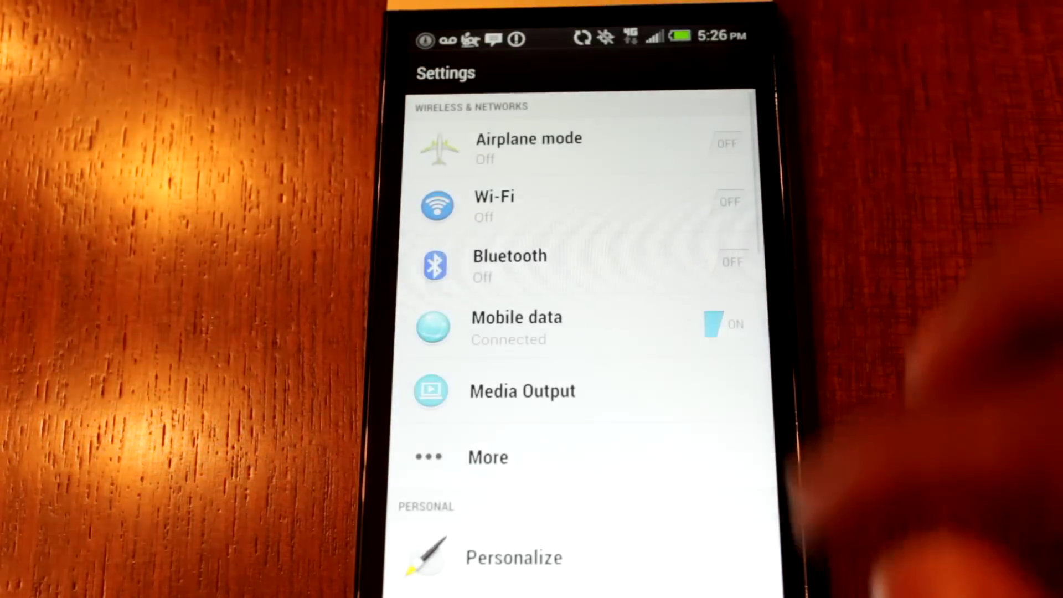
pyautogui.scroll(-10, 582, 332)
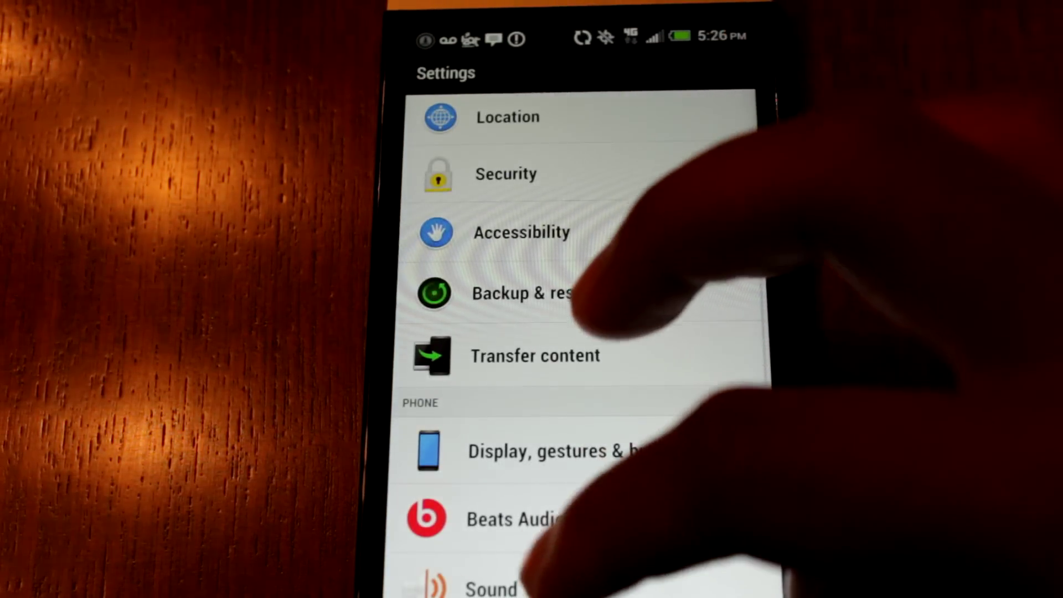
pyautogui.scroll(-4, 582, 332)
pyautogui.scroll(-2, 609, 302)
pyautogui.click(499, 292)
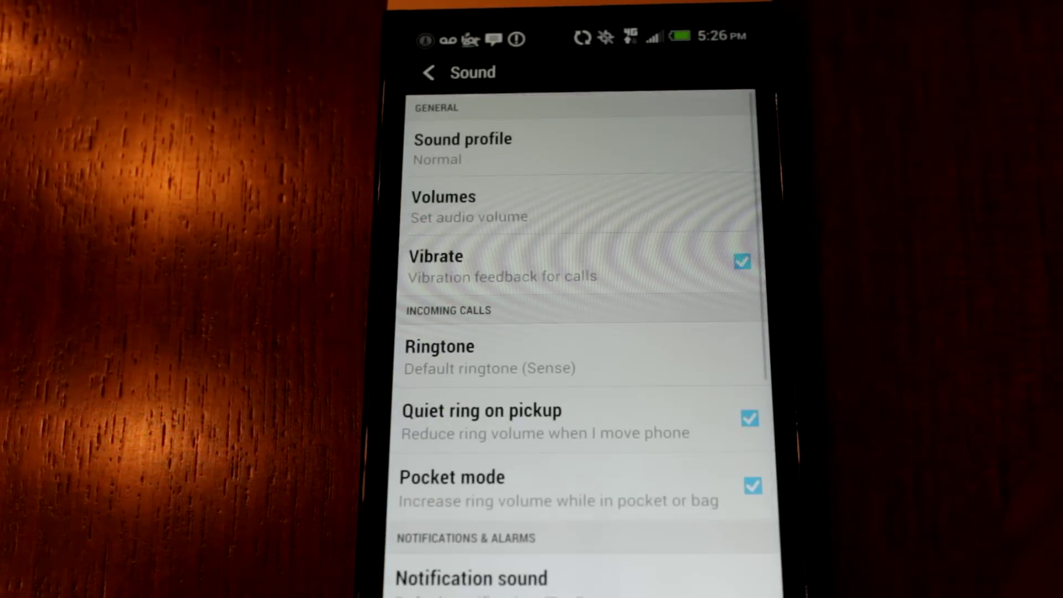
# Scroll through the Ringtone list, including thrift shop and viva la da, then leave unchanged.
pyautogui.click(554, 357)
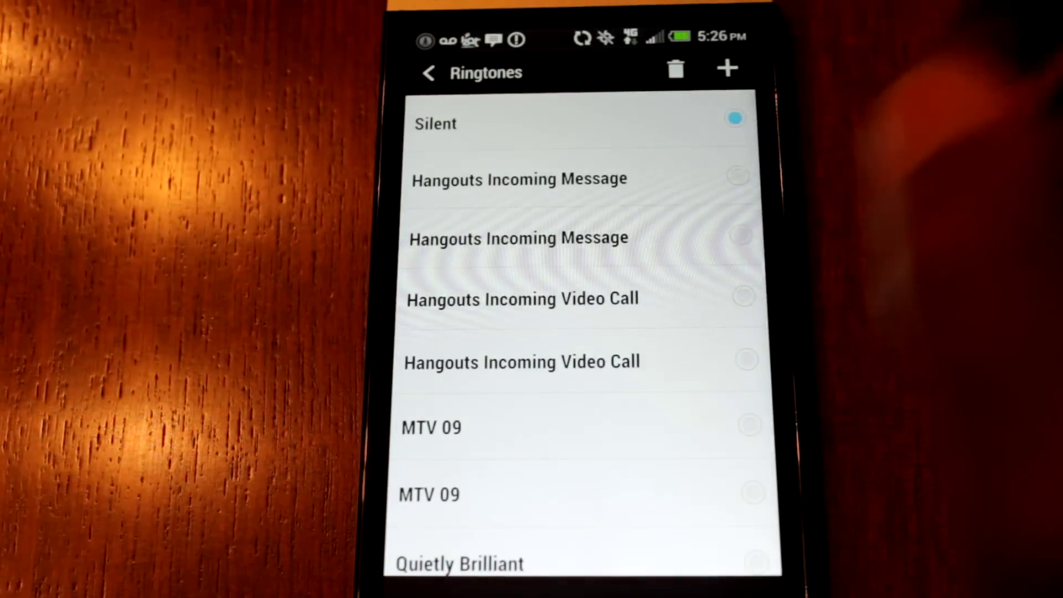
pyautogui.scroll(-10, 554, 333)
pyautogui.scroll(-15, 570, 261)
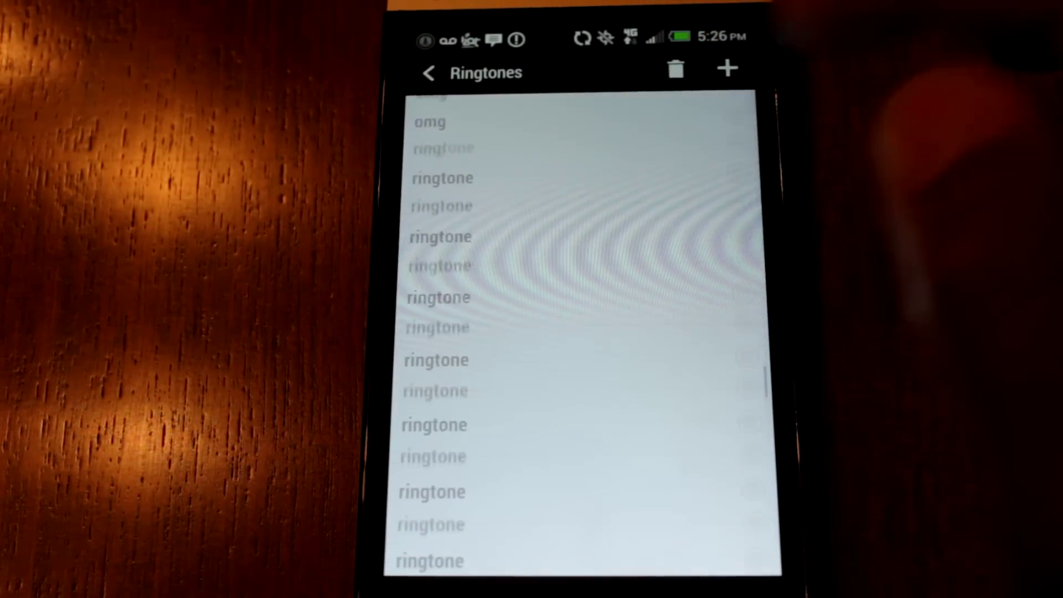
pyautogui.scroll(-5, 553, 277)
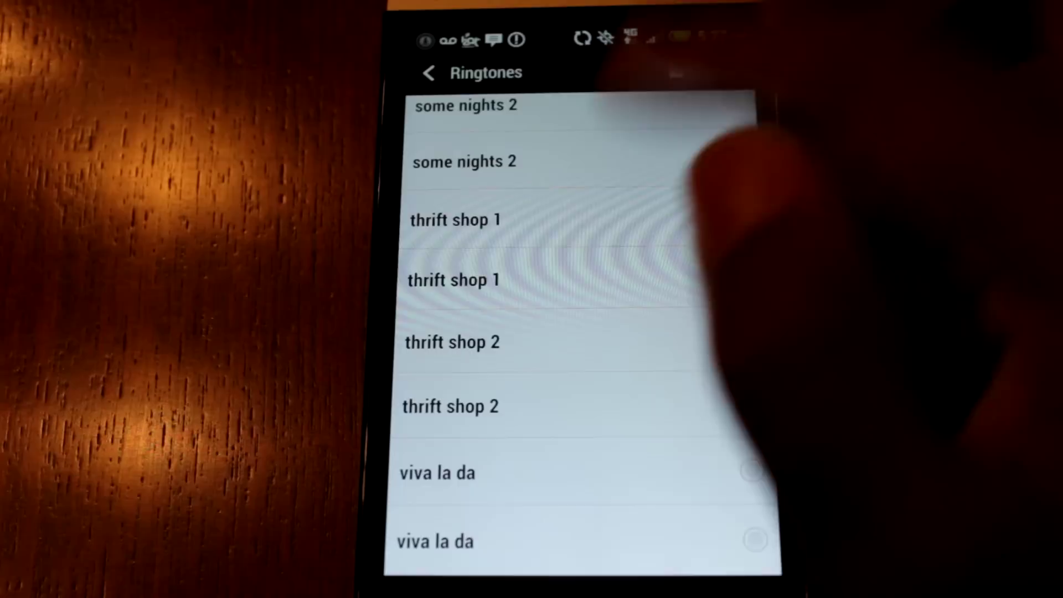
pyautogui.scroll(8, 720, 222)
pyautogui.scroll(15, 570, 332)
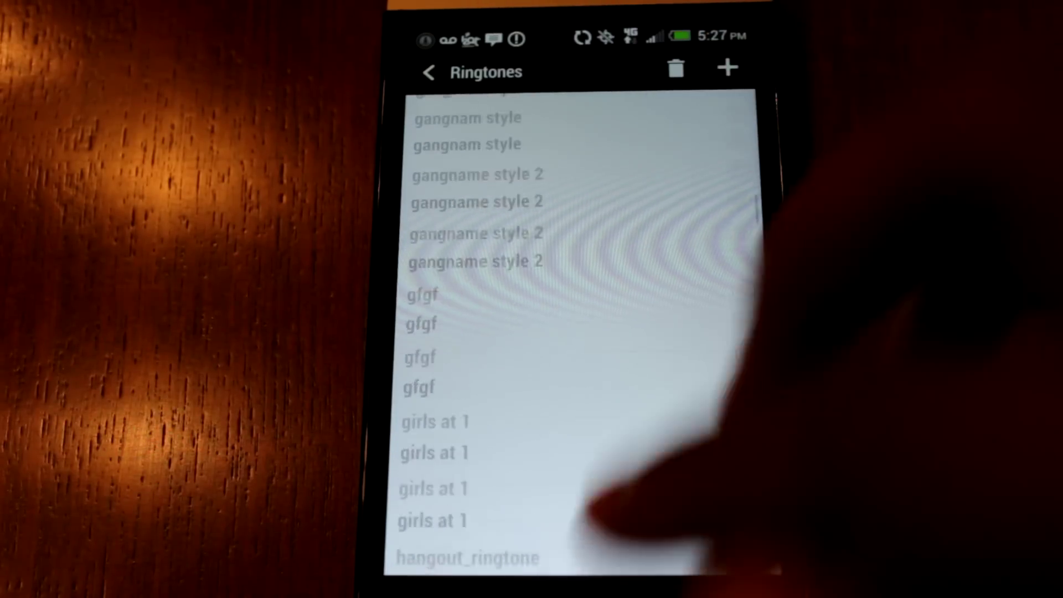
pyautogui.press('Escape')
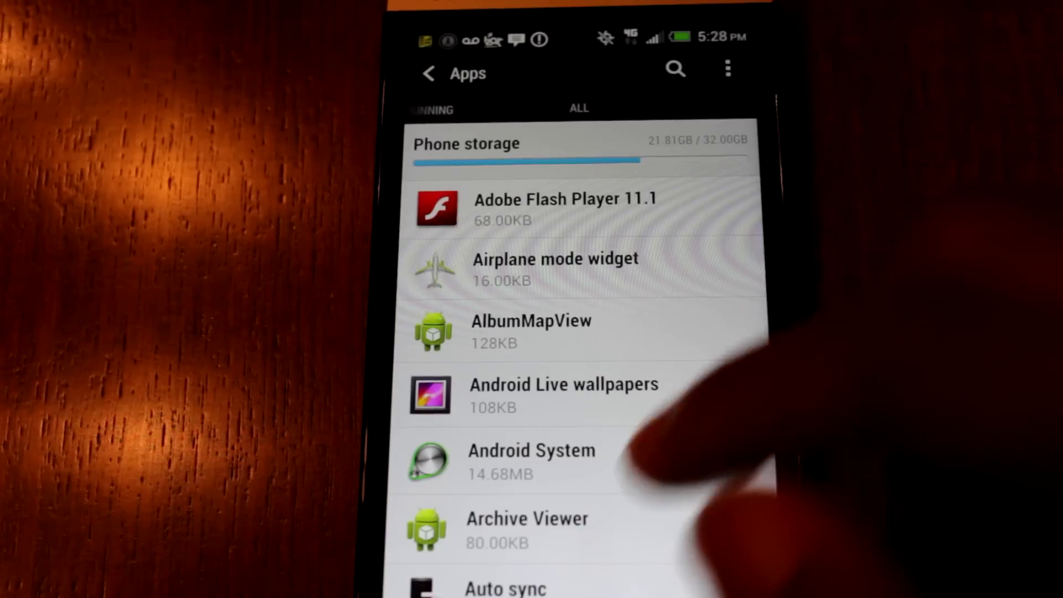
# Scroll through the All apps list, checking entries like Messages, Music and Music Channel.
pyautogui.scroll(-10, 581, 332)
pyautogui.scroll(-10, 582, 360)
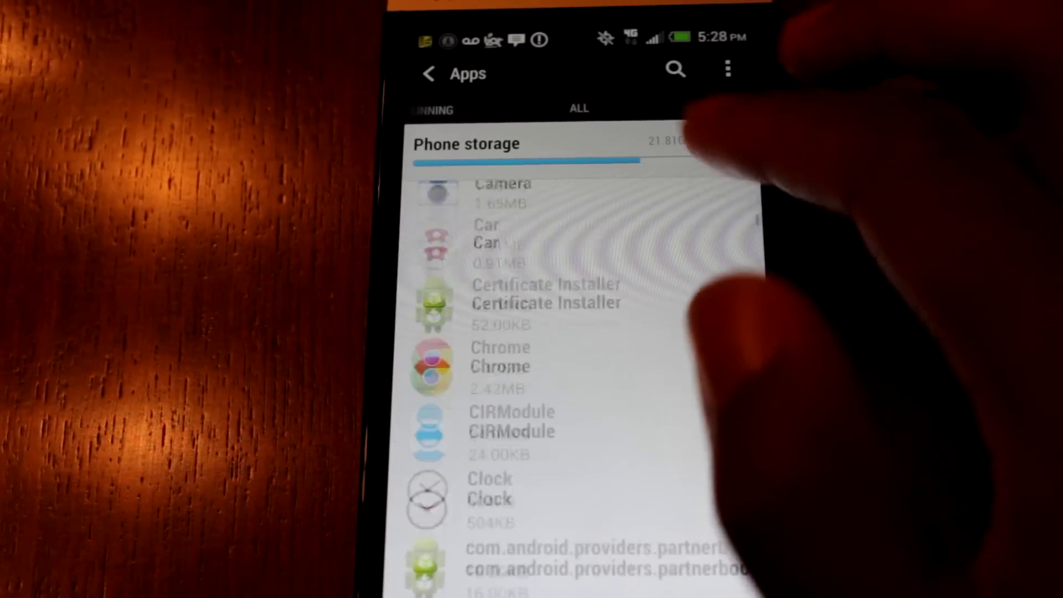
pyautogui.scroll(5, 581, 360)
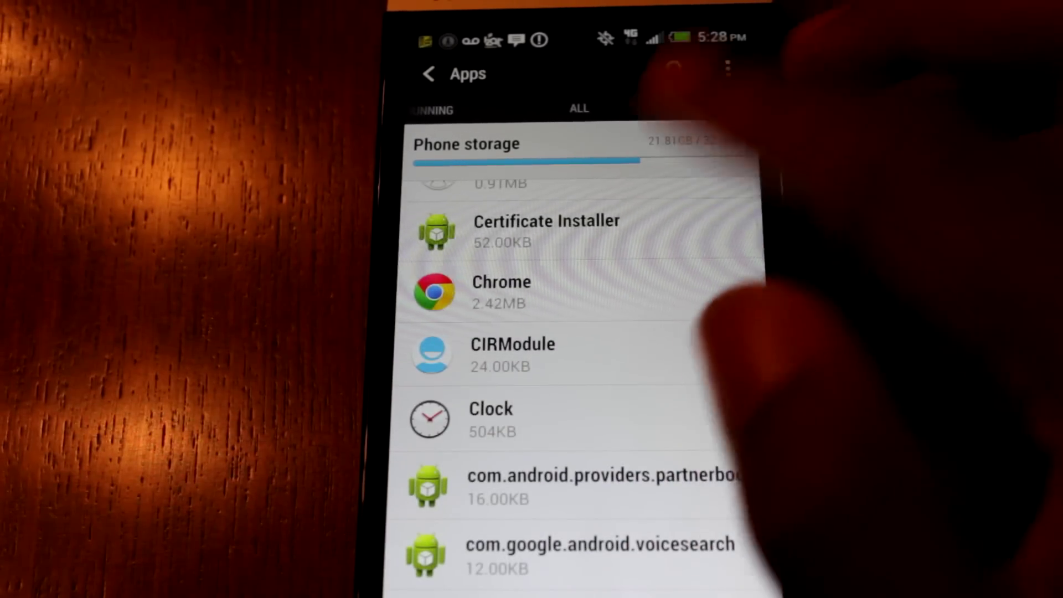
pyautogui.scroll(3, 581, 360)
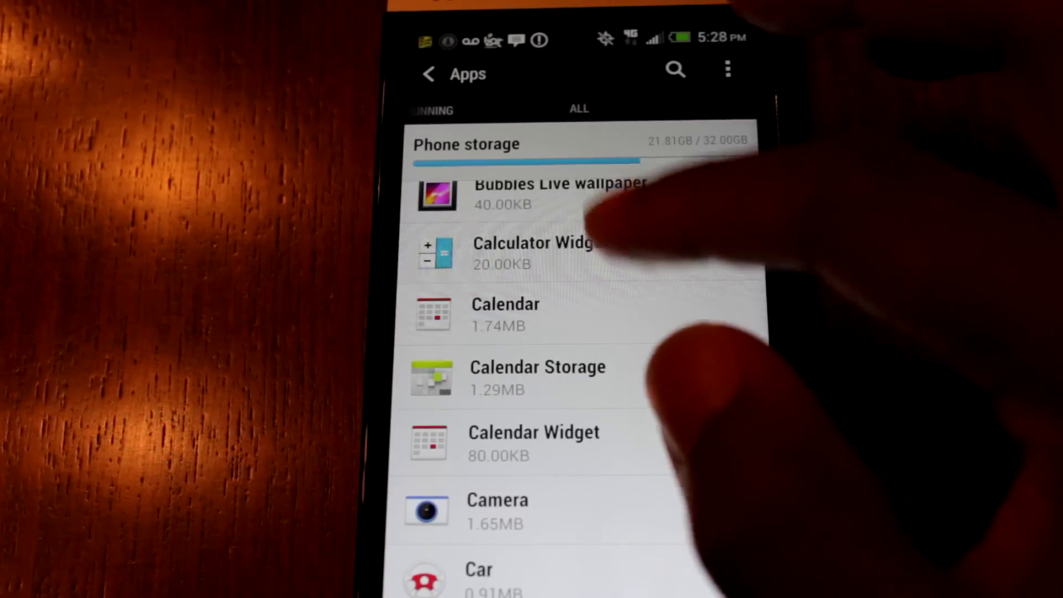
pyautogui.scroll(2, 617, 332)
pyautogui.scroll(-1, 582, 360)
pyautogui.scroll(2, 581, 360)
pyautogui.scroll(-10, 582, 360)
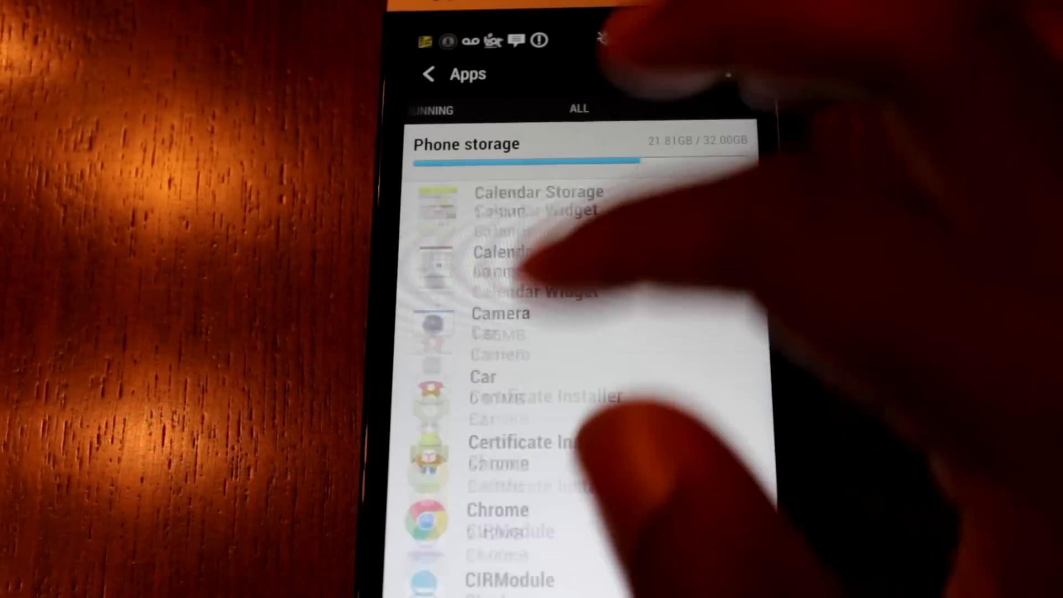
pyautogui.scroll(-15, 582, 360)
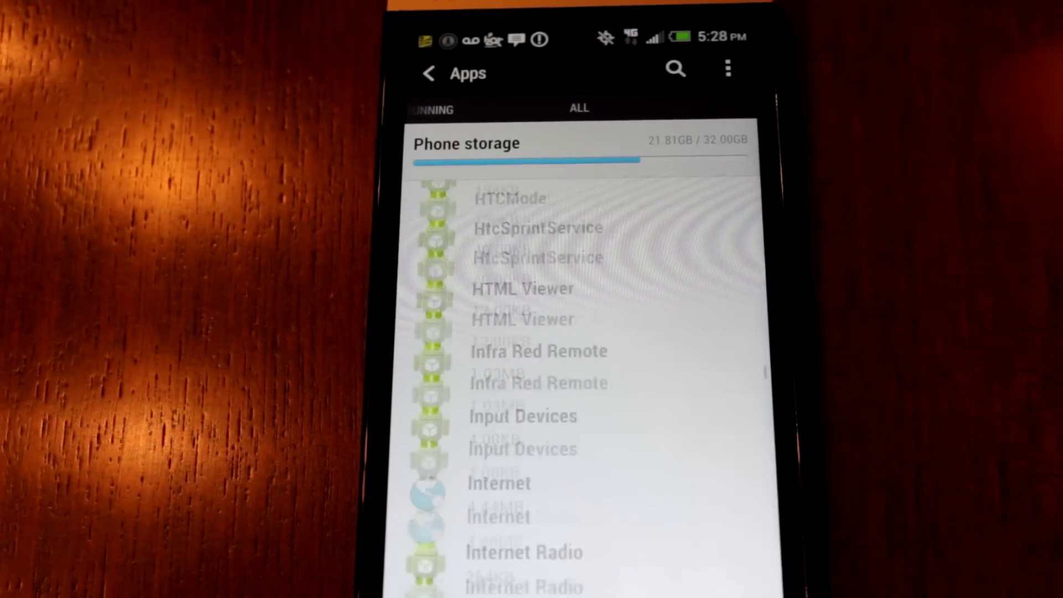
pyautogui.scroll(-5, 581, 360)
pyautogui.scroll(5, 582, 360)
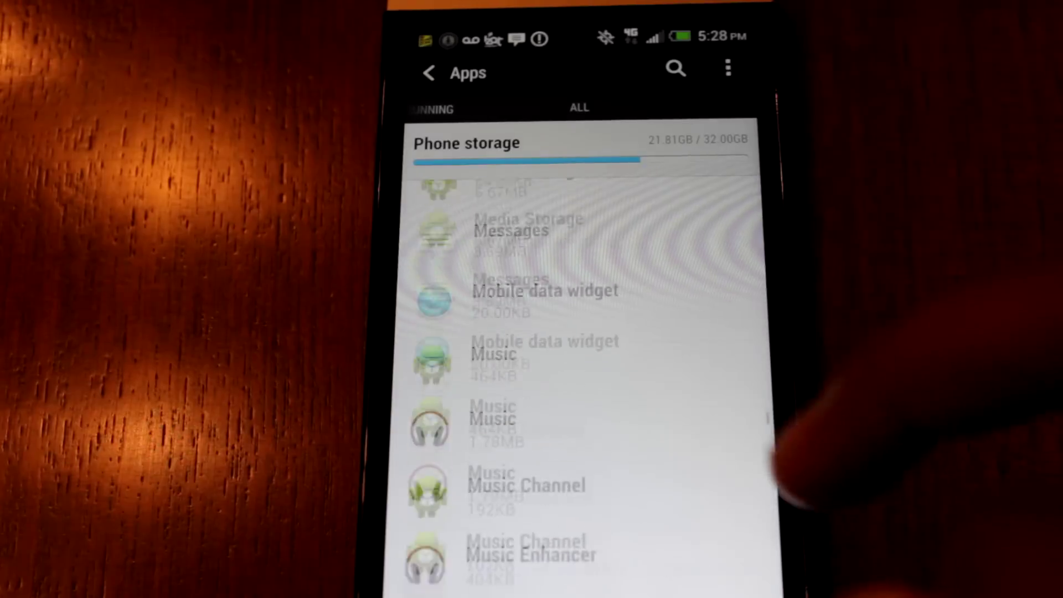